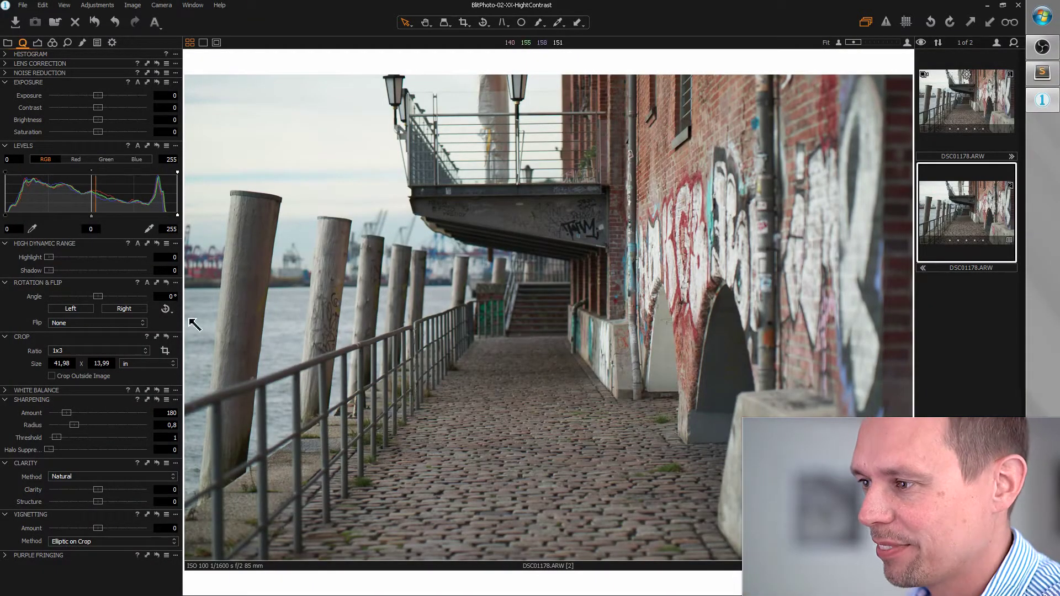
Step: Rotate the photo to a 1,01° angle and crop it in the Original ratio to about 40,11 x 26,79 in
{"action": "left_click_drag", "start_coordinate": [103, 297], "coordinate": [100, 296]}
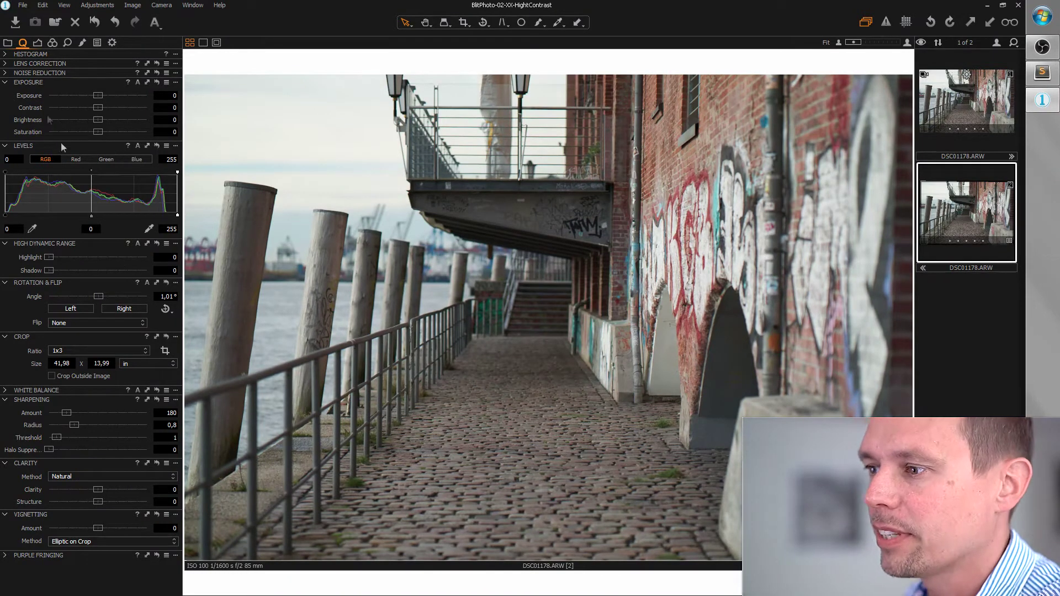
{"action": "left_click", "coordinate": [166, 352]}
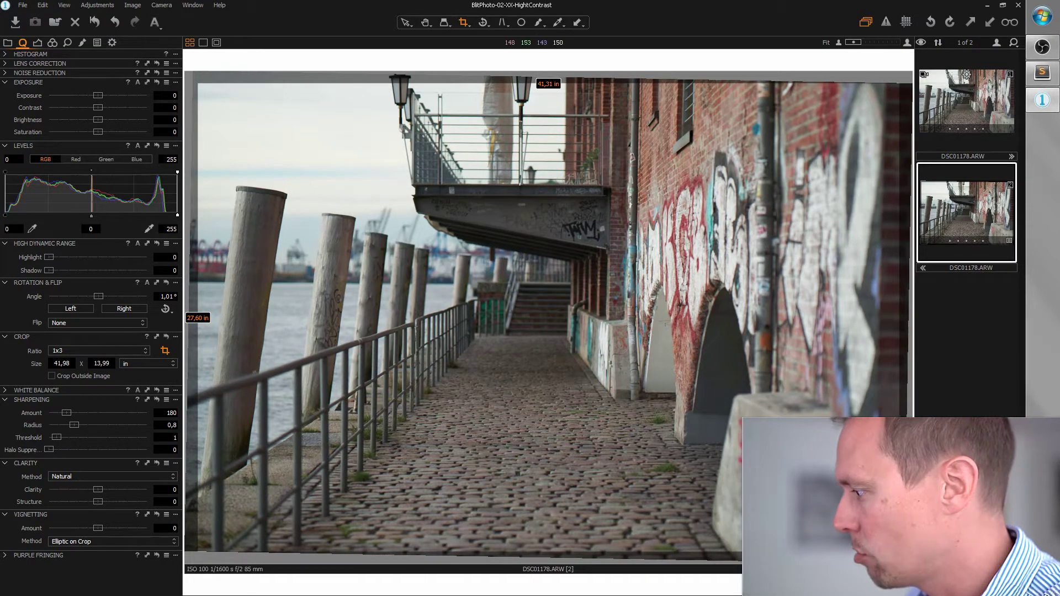
{"action": "left_click", "coordinate": [143, 352]}
{"action": "left_click", "coordinate": [76, 416]}
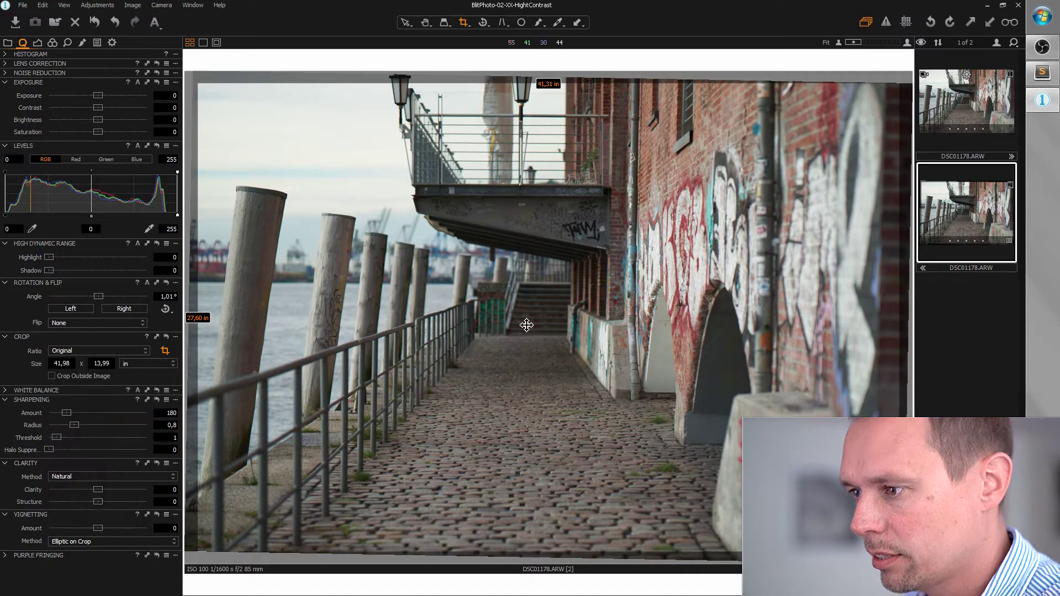
{"action": "left_click_drag", "start_coordinate": [899, 552], "coordinate": [875, 535]}
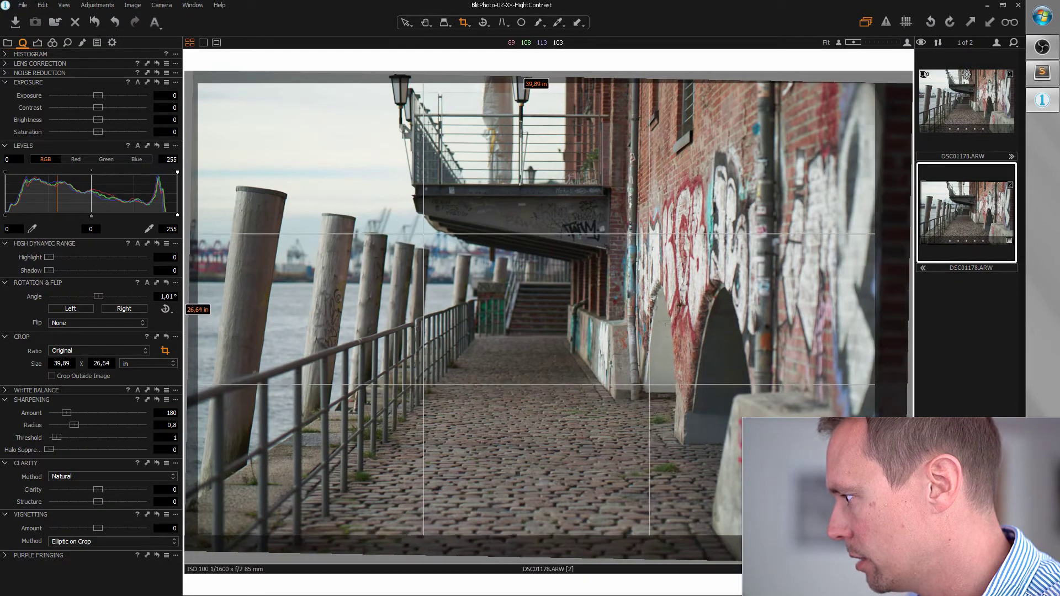
{"action": "left_click_drag", "start_coordinate": [422, 315], "coordinate": [416, 331]}
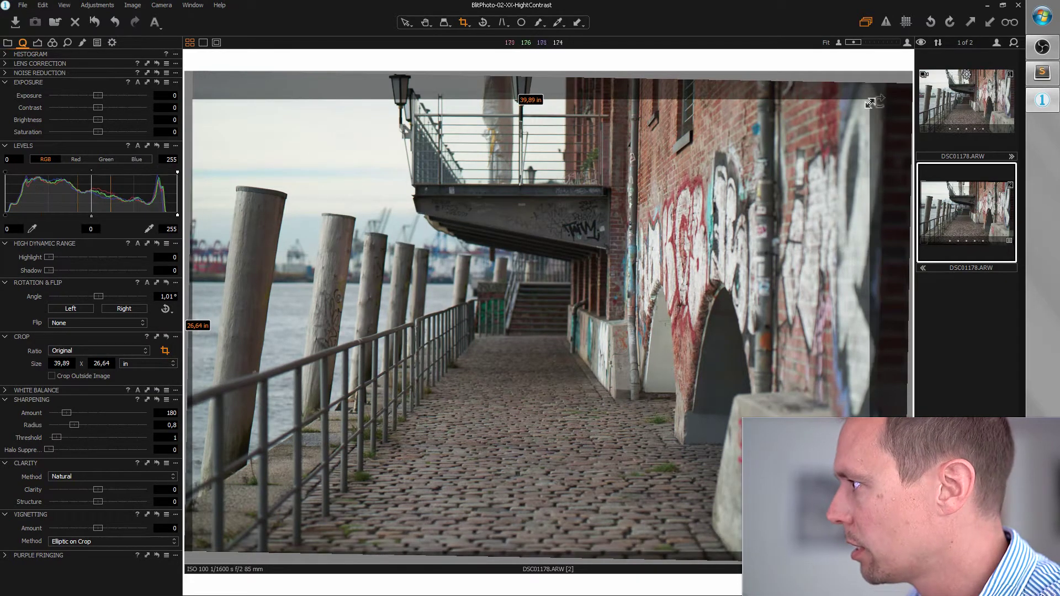
{"action": "left_click_drag", "start_coordinate": [871, 101], "coordinate": [878, 102]}
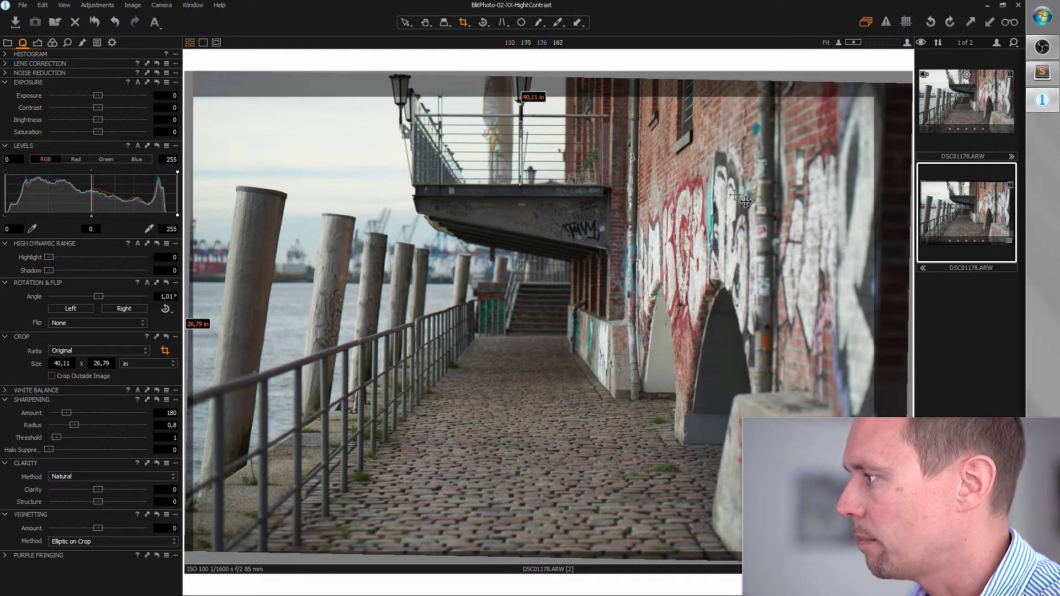
{"action": "left_click", "coordinate": [406, 23]}
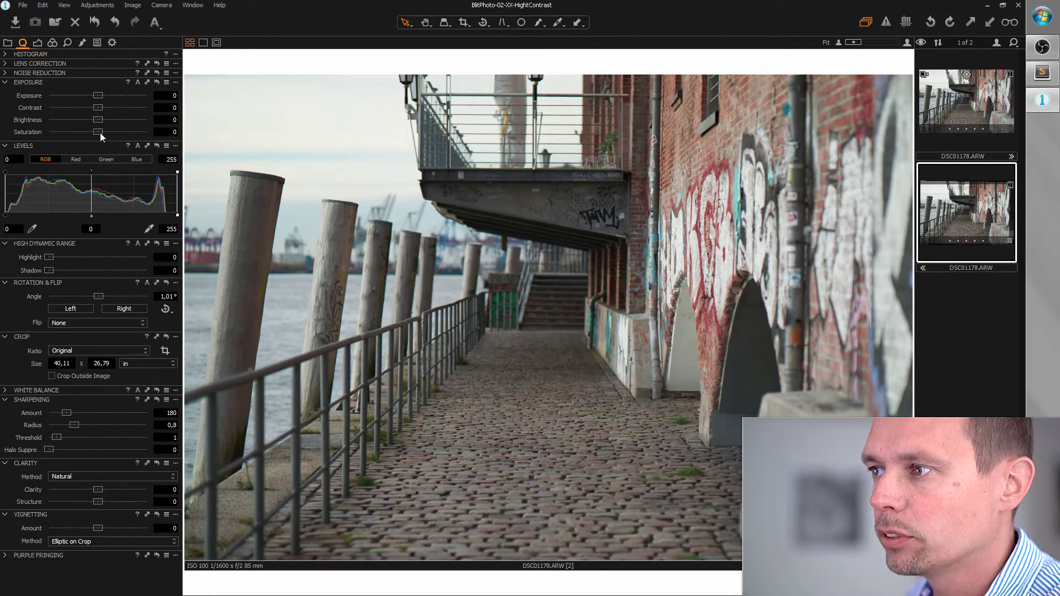
Step: Desaturate the photo to -100 and set the vignetting amount to -0,4
{"action": "left_click_drag", "start_coordinate": [98, 131], "coordinate": [49, 132]}
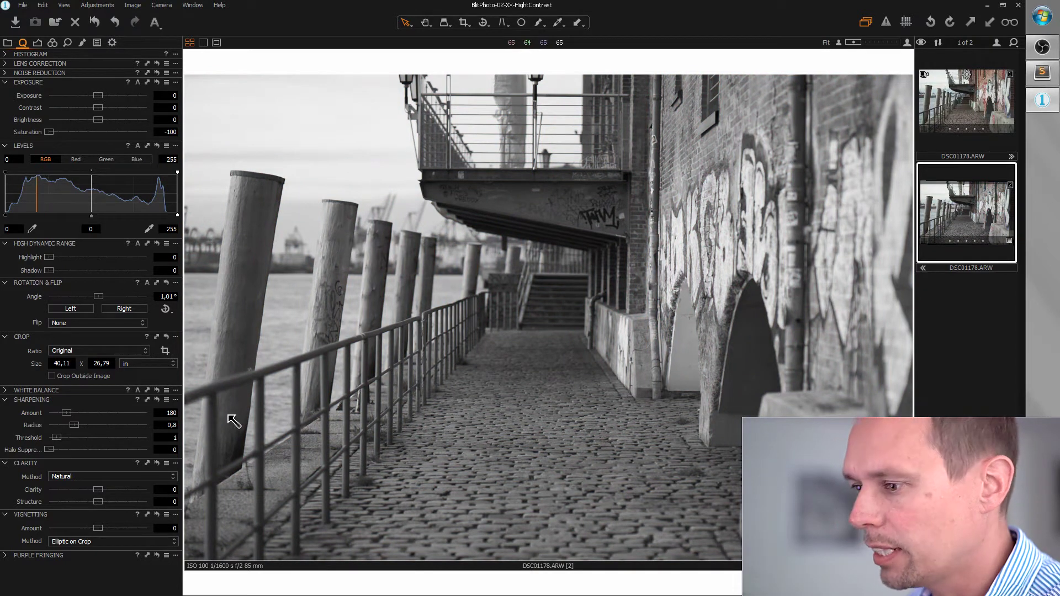
{"action": "left_click_drag", "start_coordinate": [100, 528], "coordinate": [94, 529]}
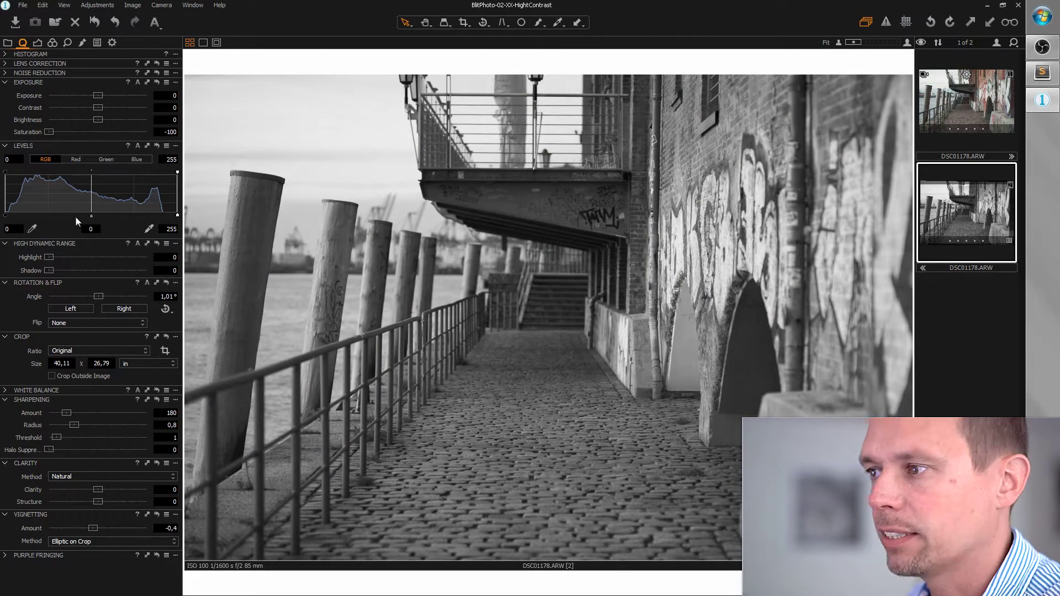
Step: Adjust the RGB levels with the black point at 10, the white point at 215 and the midtone at -0,38
{"action": "left_click_drag", "start_coordinate": [6, 215], "coordinate": [12, 220]}
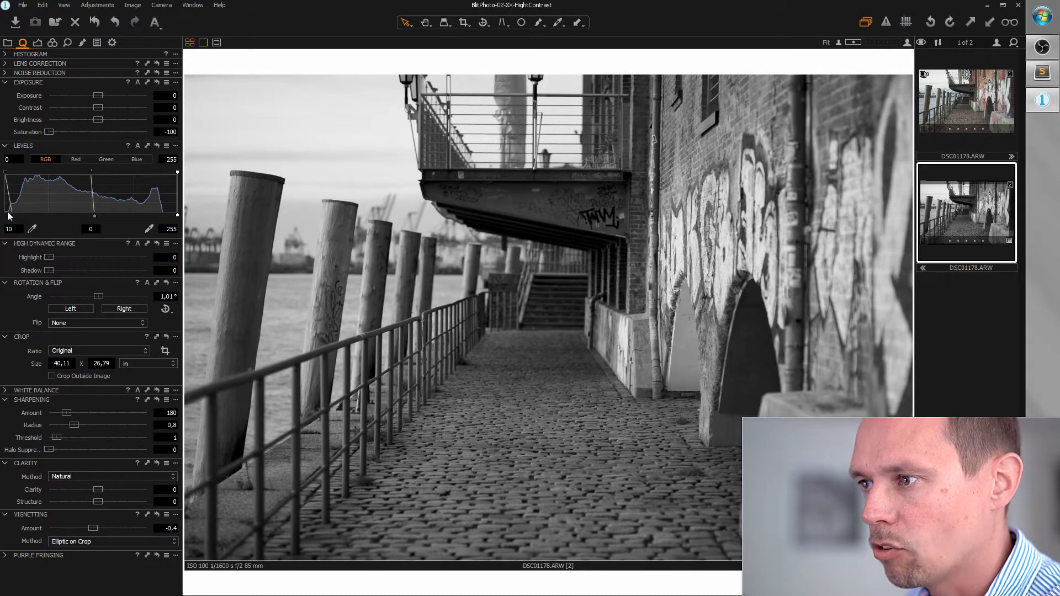
{"action": "left_click_drag", "start_coordinate": [177, 217], "coordinate": [154, 221]}
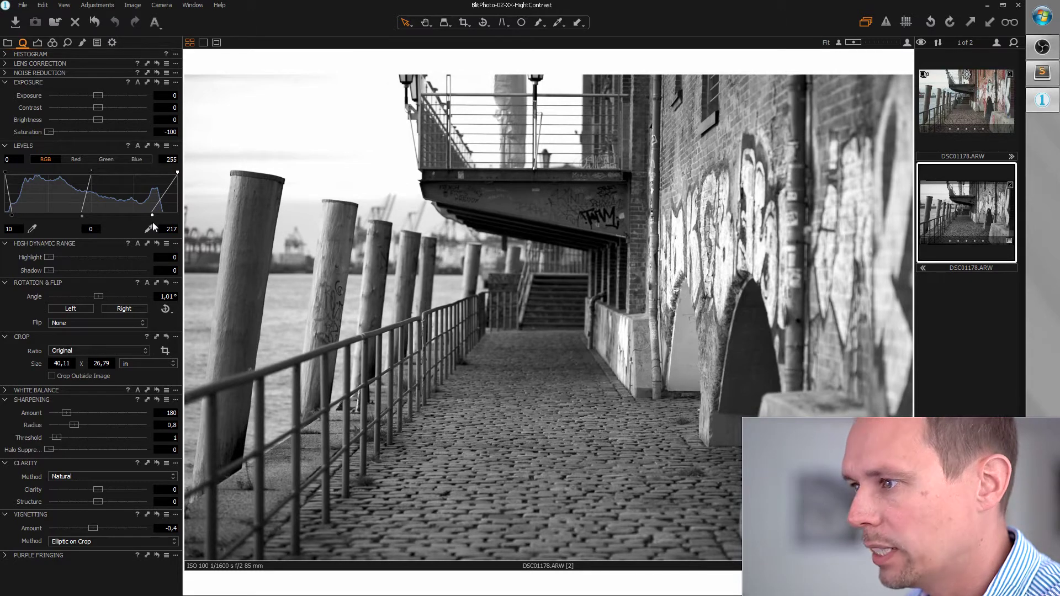
{"action": "left_click_drag", "start_coordinate": [153, 222], "coordinate": [151, 222]}
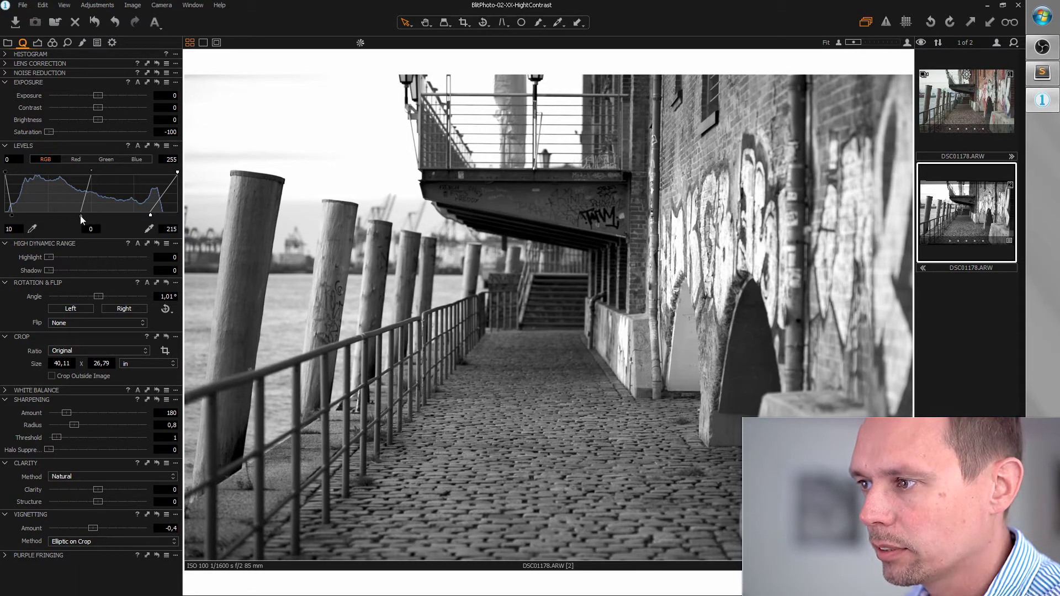
{"action": "left_click_drag", "start_coordinate": [80, 215], "coordinate": [88, 215]}
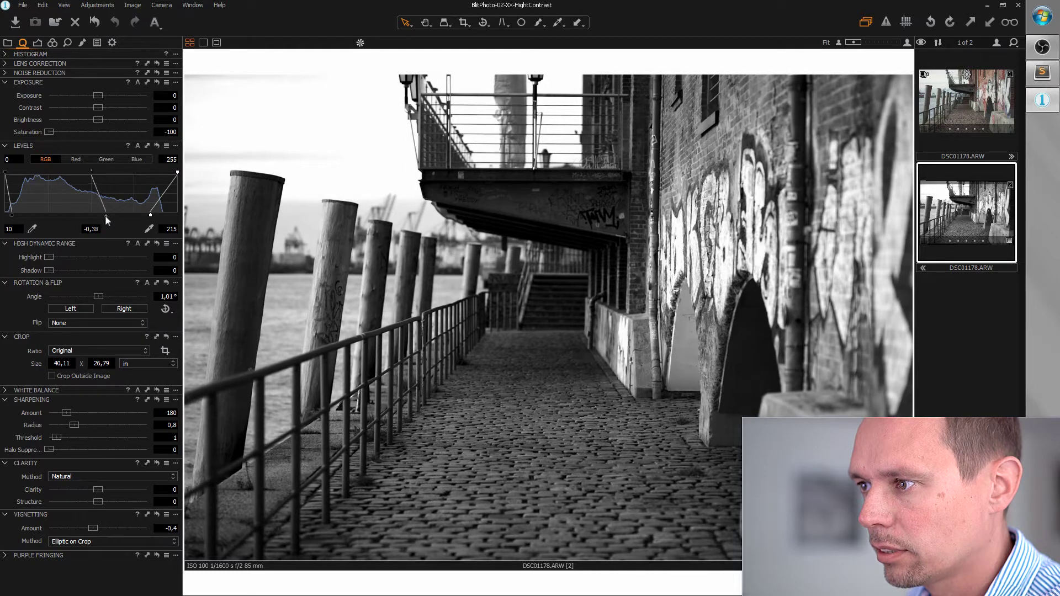
{"action": "left_click_drag", "start_coordinate": [106, 217], "coordinate": [108, 216]}
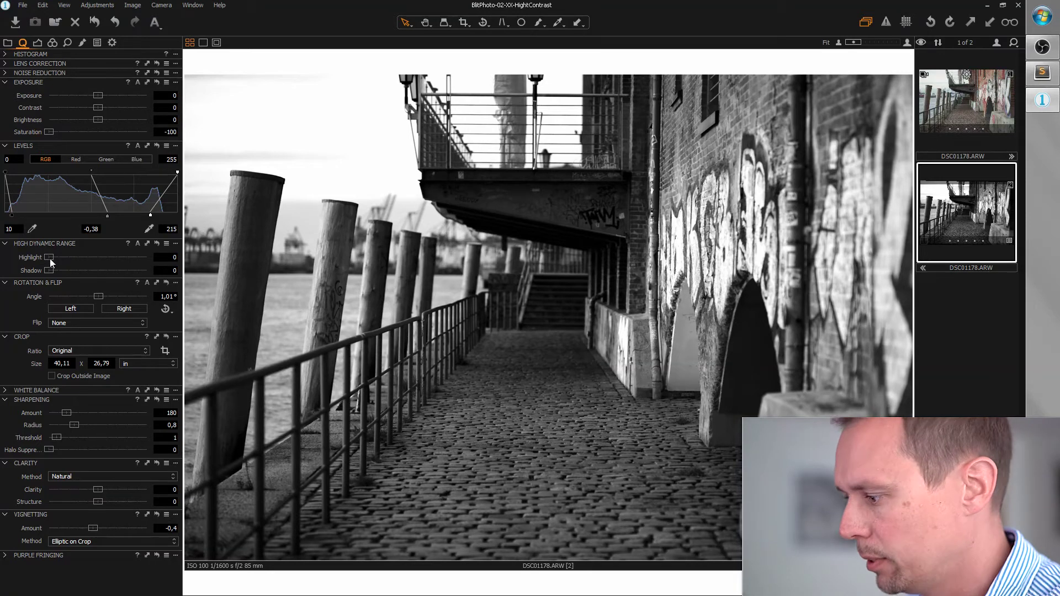
Step: Set the High Dynamic Range highlight recovery to 70 and the shadow recovery to 40
{"action": "left_click_drag", "start_coordinate": [50, 258], "coordinate": [118, 261]}
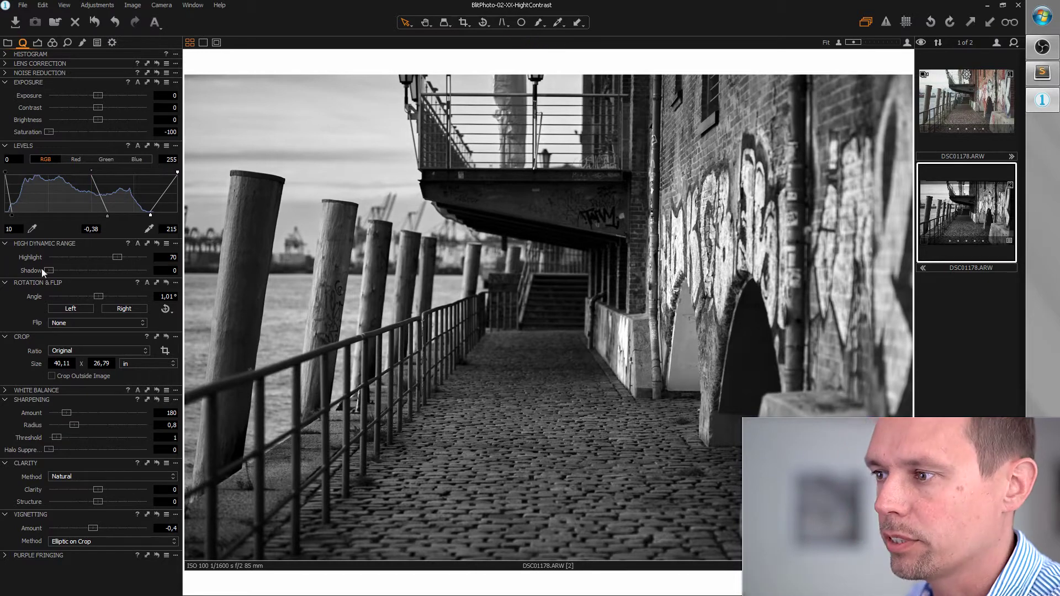
{"action": "left_click_drag", "start_coordinate": [50, 270], "coordinate": [86, 269]}
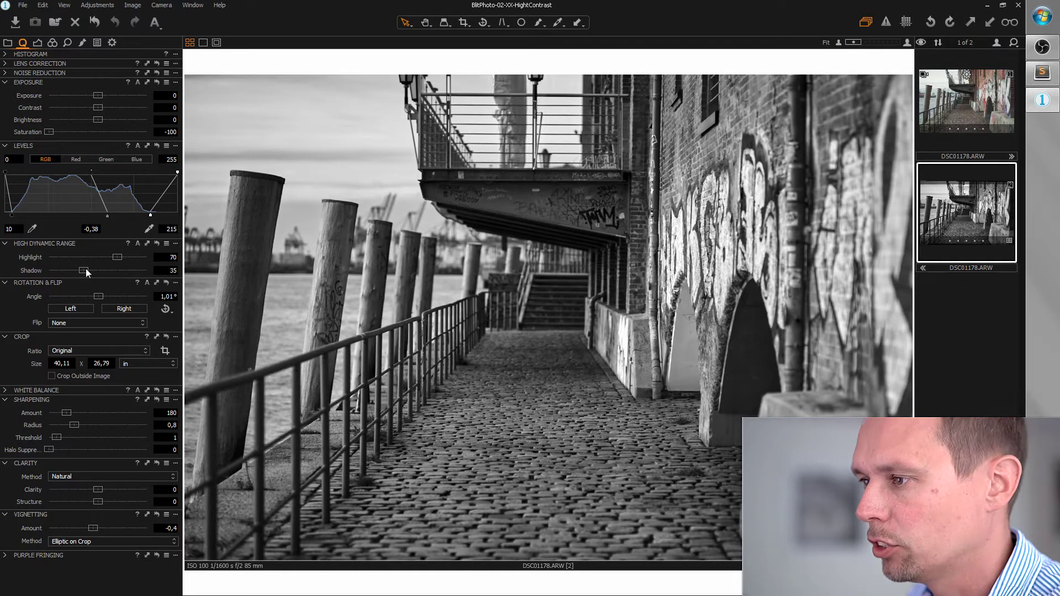
{"action": "left_click_drag", "start_coordinate": [86, 271], "coordinate": [91, 270]}
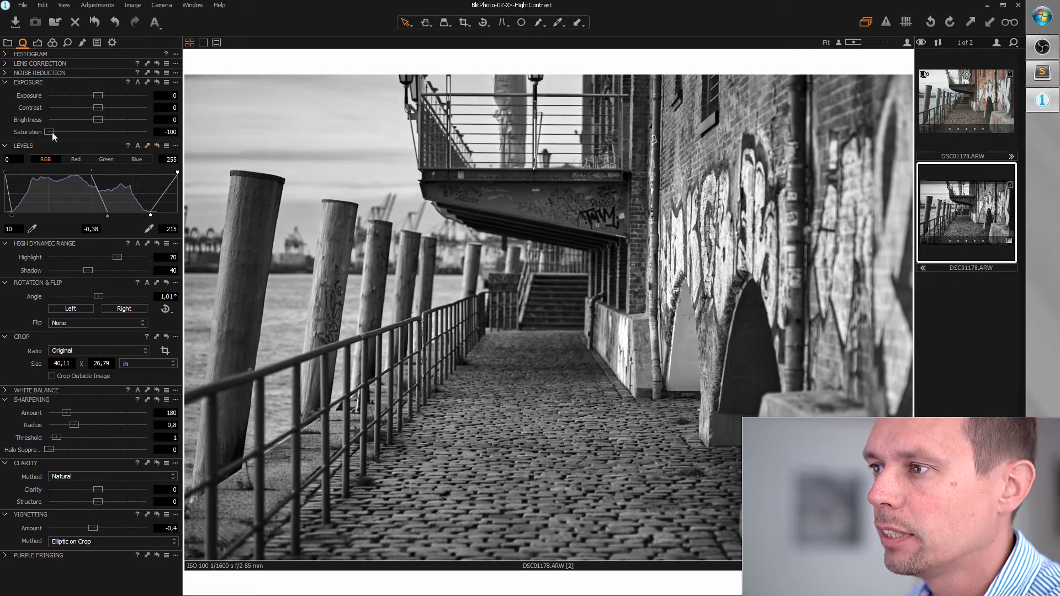
Step: Set the saturation to -85 and give the shadows a slight green-teal tint in the color balance
{"action": "left_click_drag", "start_coordinate": [50, 136], "coordinate": [61, 137]}
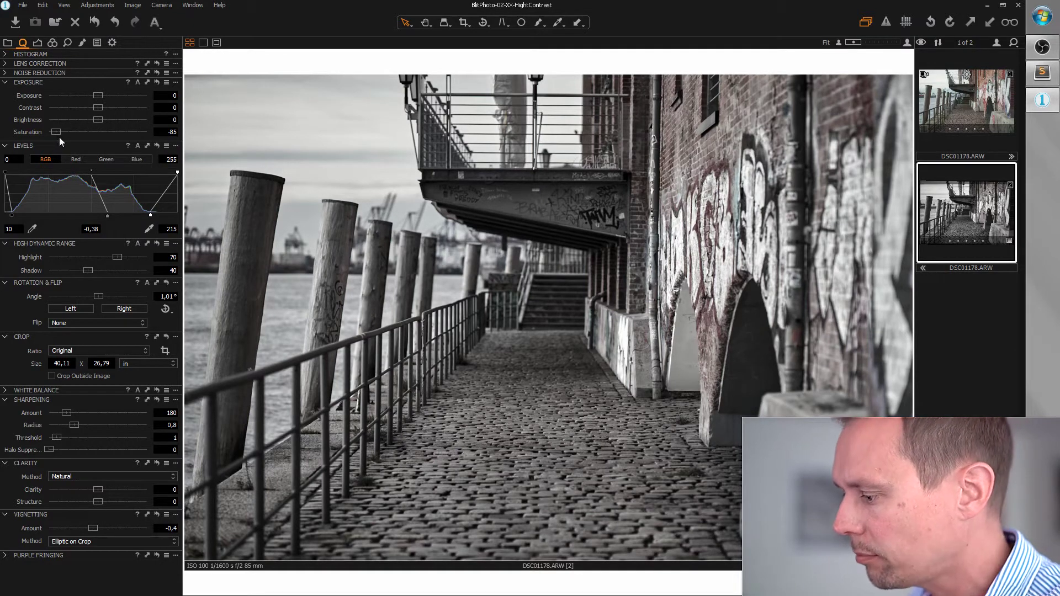
{"action": "left_click", "coordinate": [52, 42]}
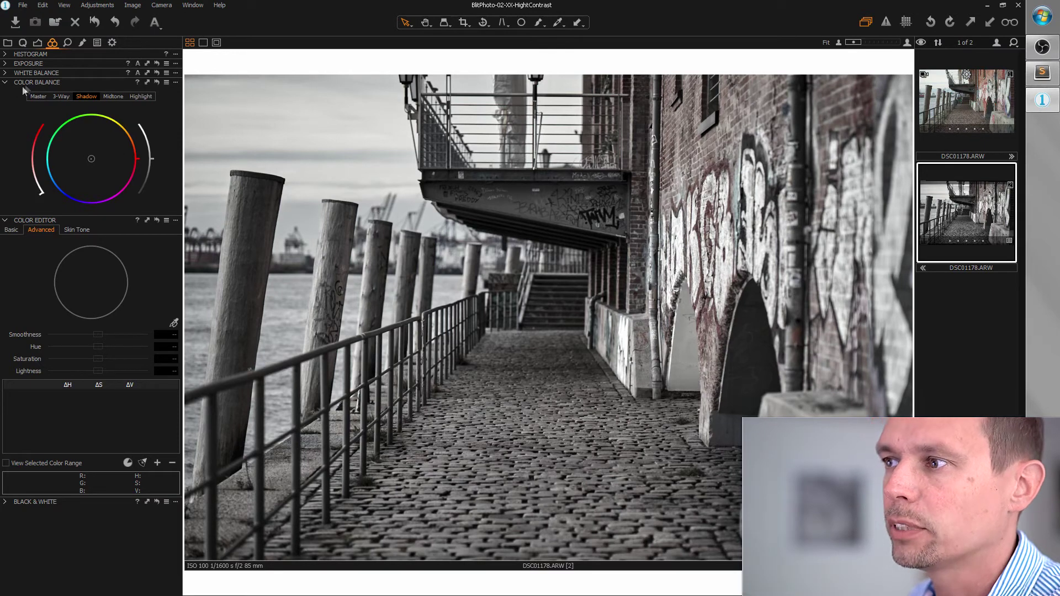
{"action": "left_click", "coordinate": [83, 97]}
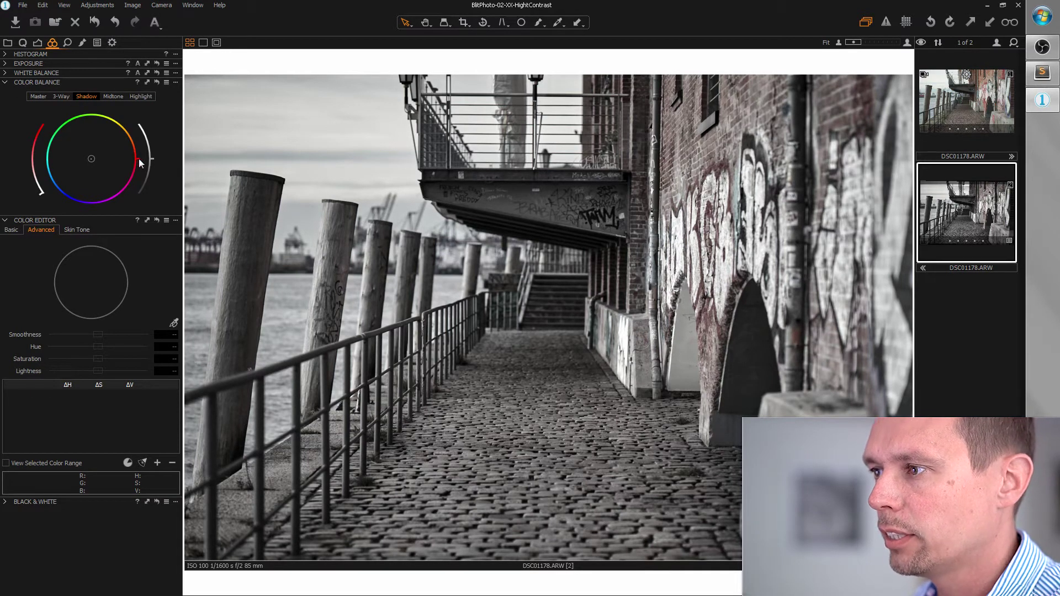
{"action": "left_click_drag", "start_coordinate": [139, 159], "coordinate": [44, 142]}
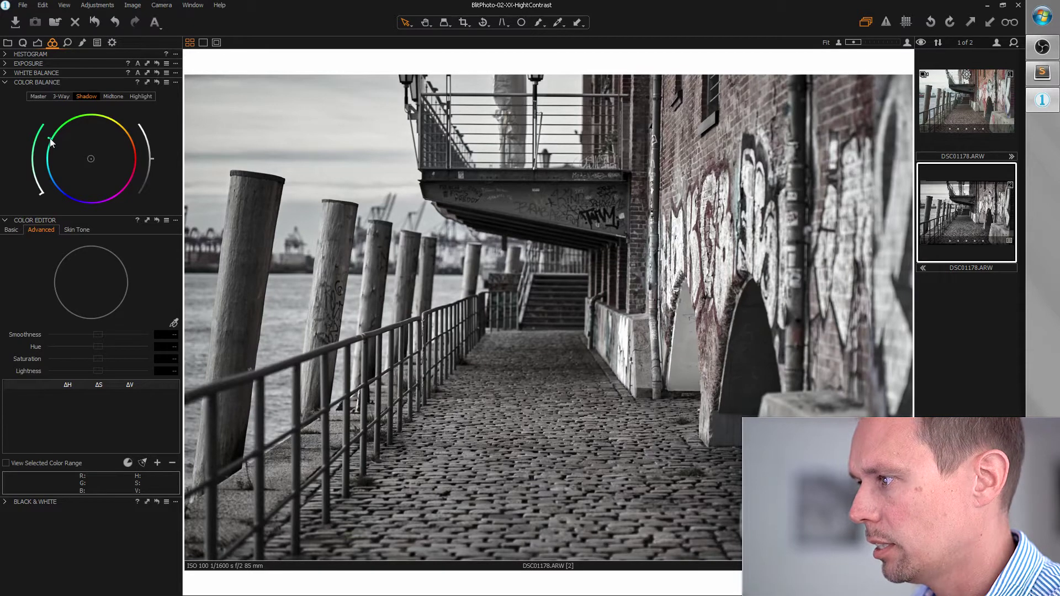
{"action": "left_click_drag", "start_coordinate": [42, 193], "coordinate": [32, 187]}
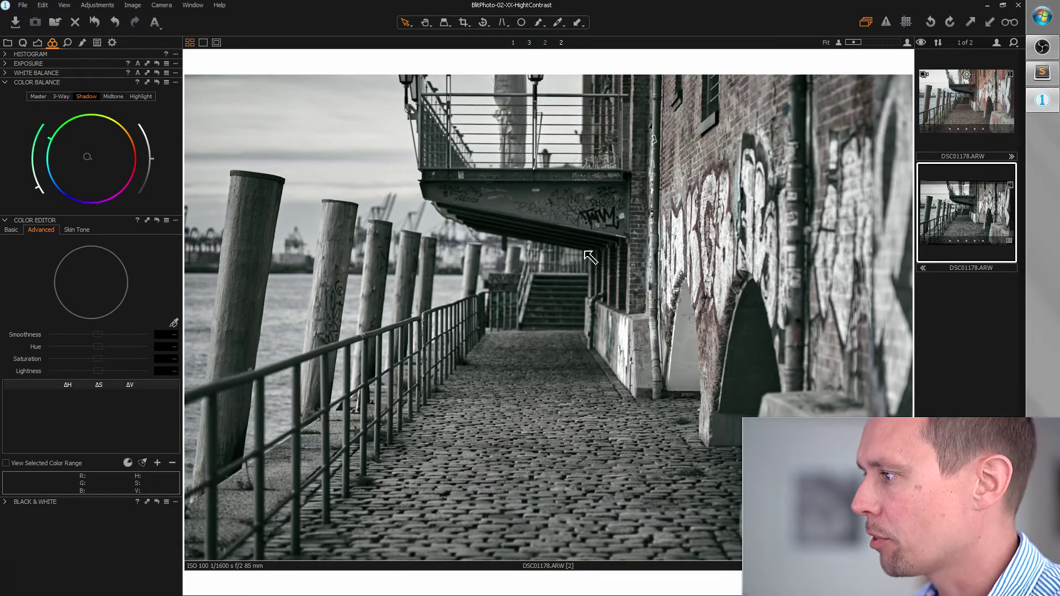
Step: Increase the Clarity structure to 100, checking the graffiti and brick detail up close
{"action": "scroll", "coordinate": [594, 215], "scroll_direction": "up", "scroll_amount": 5}
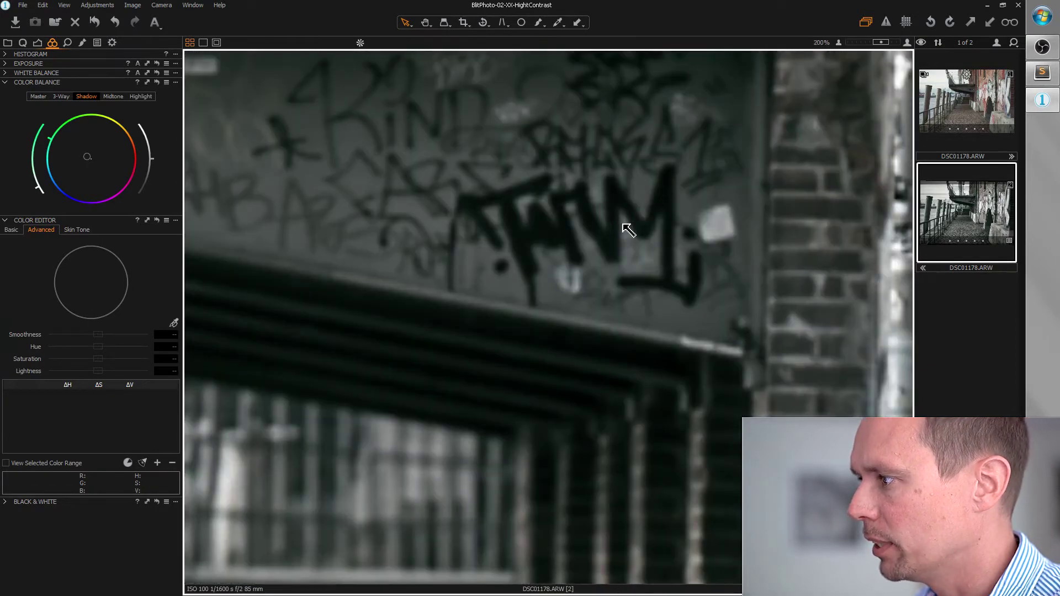
{"action": "scroll", "coordinate": [624, 225], "scroll_direction": "down", "scroll_amount": 2}
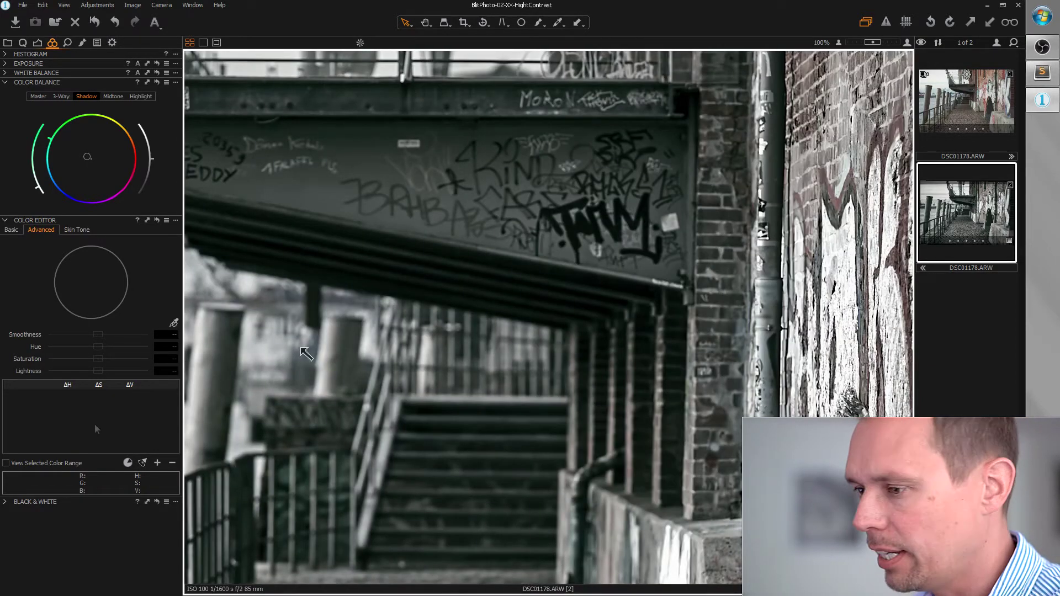
{"action": "left_click", "coordinate": [22, 43]}
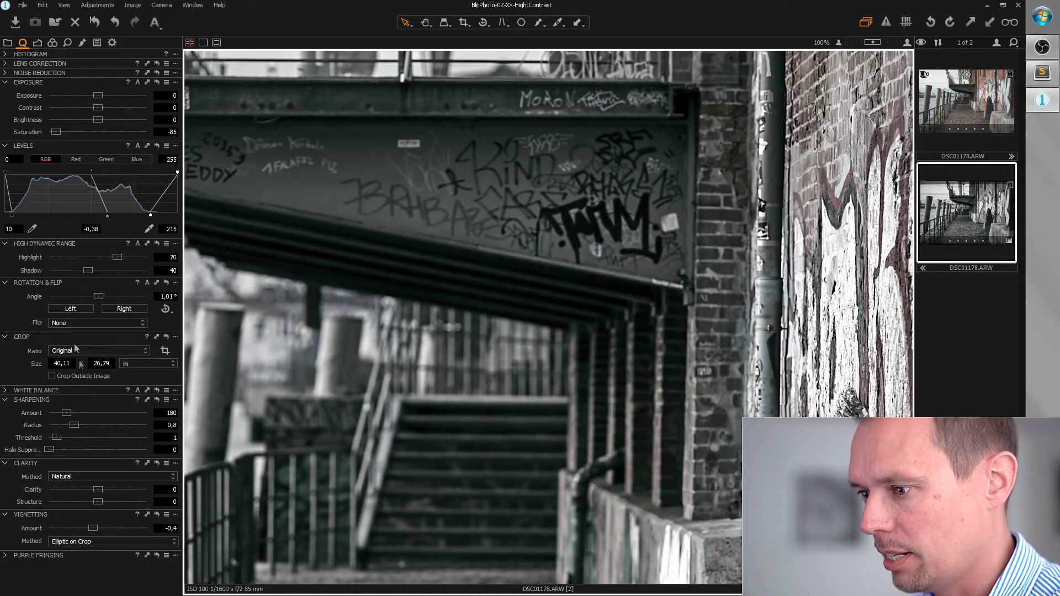
{"action": "left_click_drag", "start_coordinate": [98, 503], "coordinate": [151, 504]}
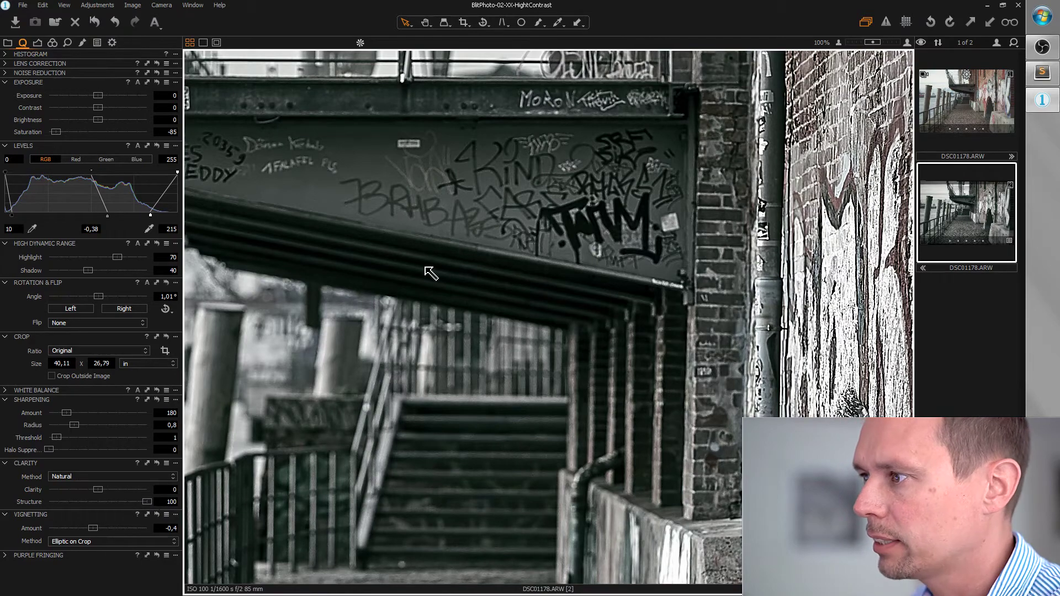
{"action": "double_click", "coordinate": [464, 262]}
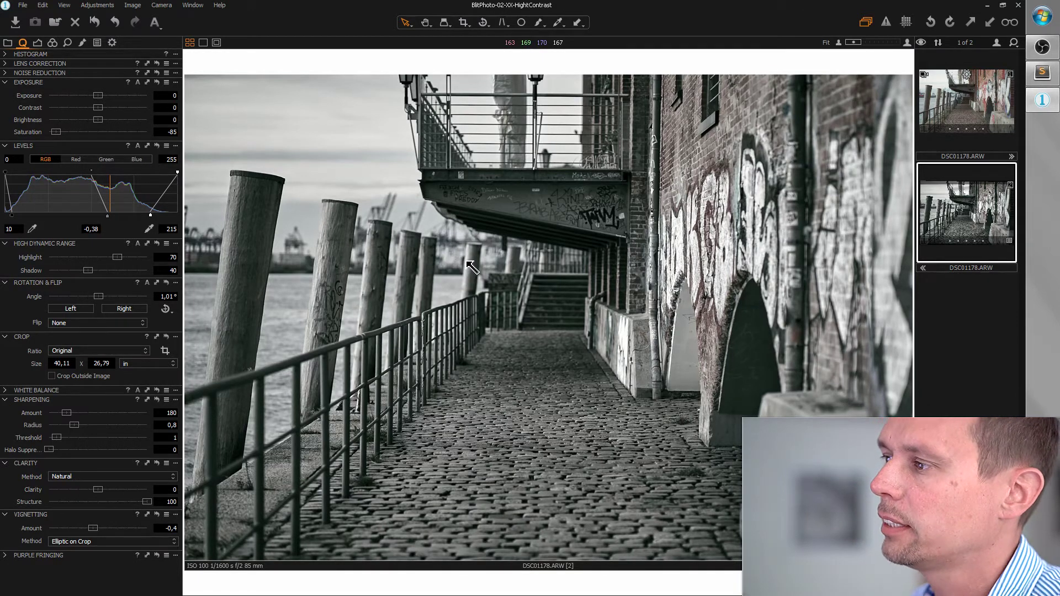
Step: Brush a mask over the cobblestone path on a new local adjustment layer and set that layer's exposure to 0,54
{"action": "left_click", "coordinate": [82, 43]}
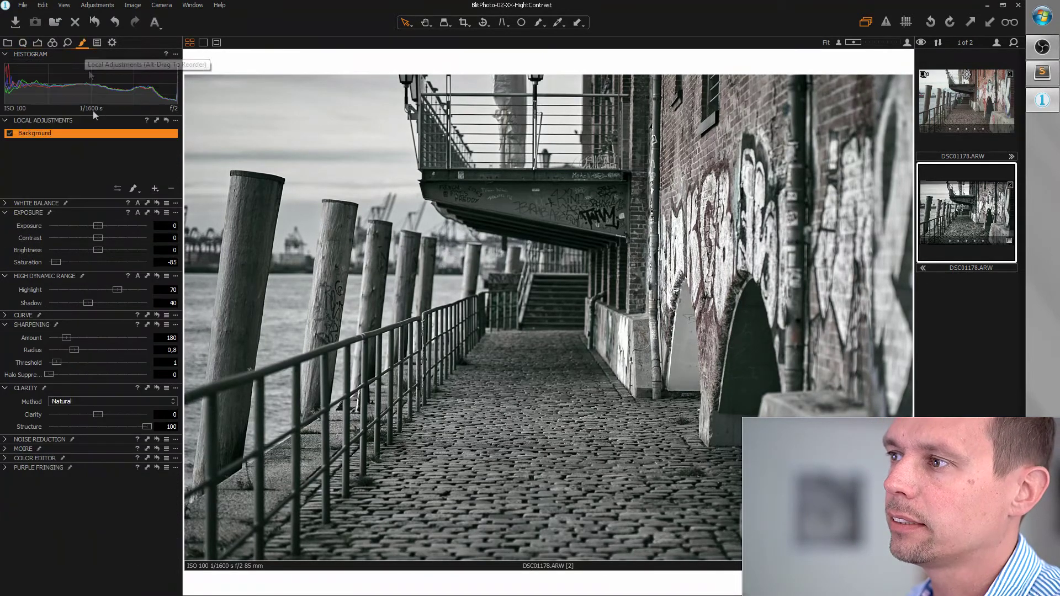
{"action": "left_click", "coordinate": [154, 189]}
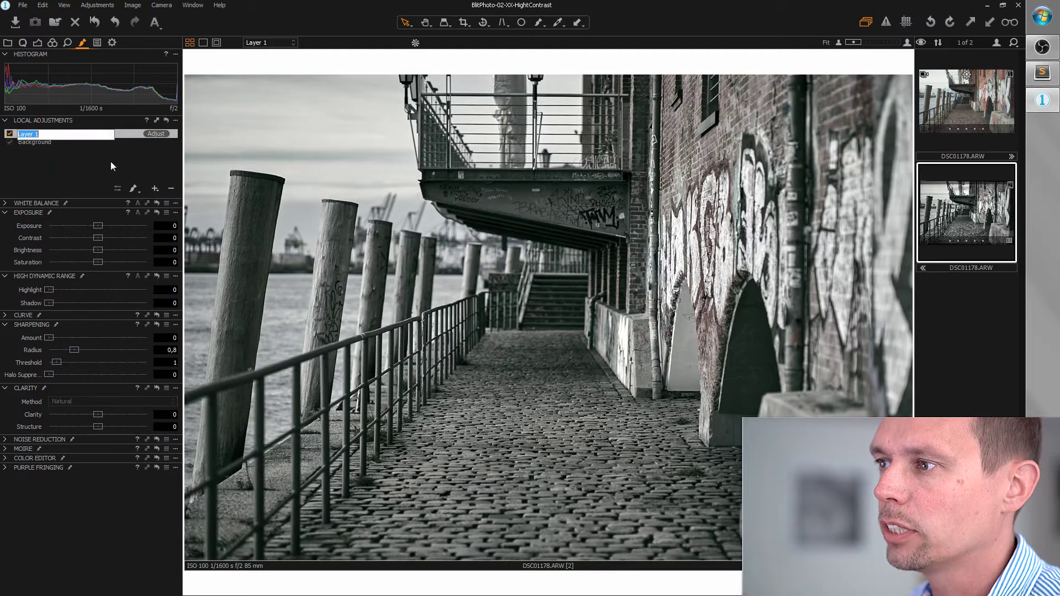
{"action": "left_click", "coordinate": [133, 189]}
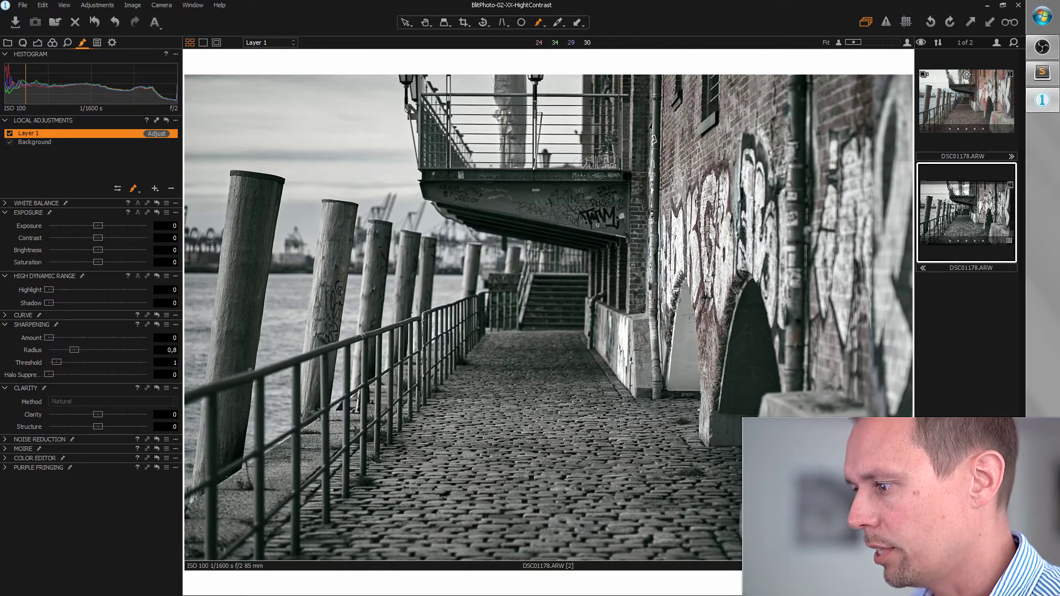
{"action": "mouse_move", "coordinate": [361, 538]}
{"action": "left_mouse_down"}
{"action": "mouse_move", "coordinate": [393, 515]}
{"action": "mouse_move", "coordinate": [450, 430]}
{"action": "left_mouse_up"}
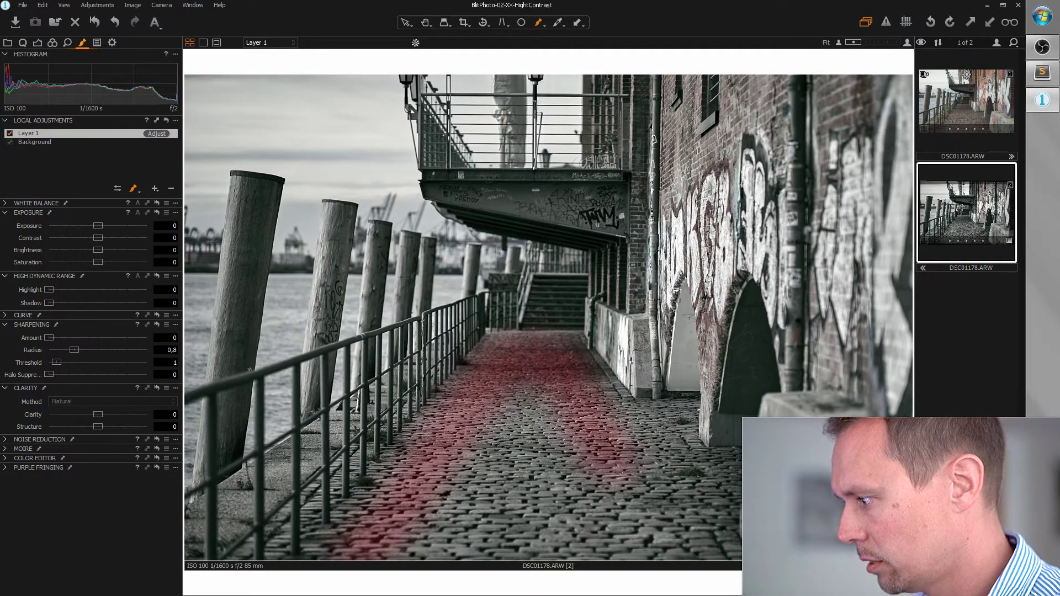
{"action": "left_click_drag", "start_coordinate": [618, 472], "coordinate": [654, 514]}
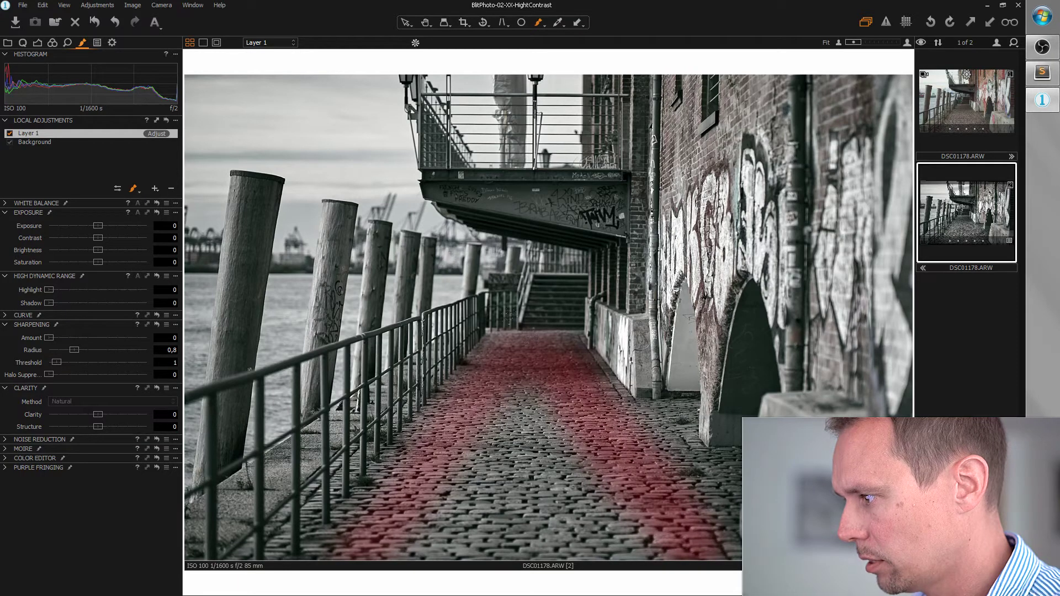
{"action": "mouse_move", "coordinate": [516, 442]}
{"action": "left_mouse_down"}
{"action": "mouse_move", "coordinate": [618, 530]}
{"action": "mouse_move", "coordinate": [486, 533]}
{"action": "left_mouse_up"}
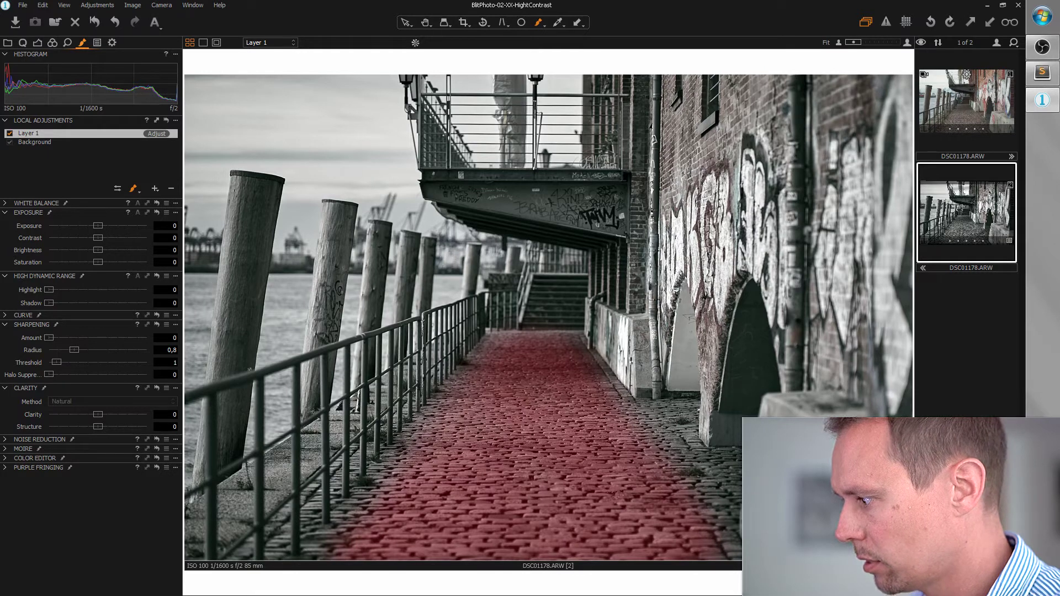
{"action": "key", "text": "m"}
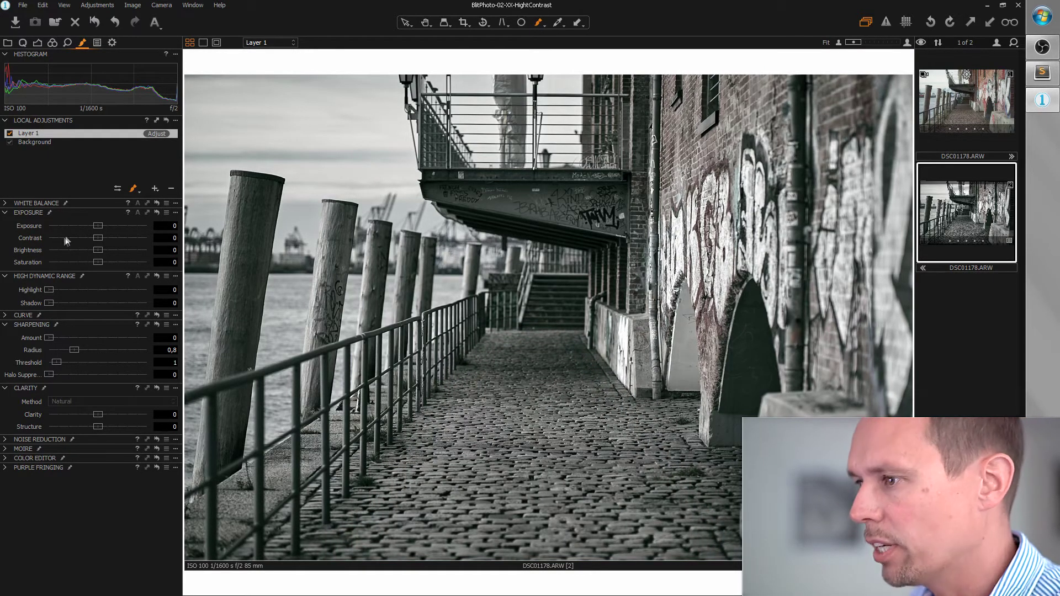
{"action": "left_click_drag", "start_coordinate": [95, 227], "coordinate": [104, 224]}
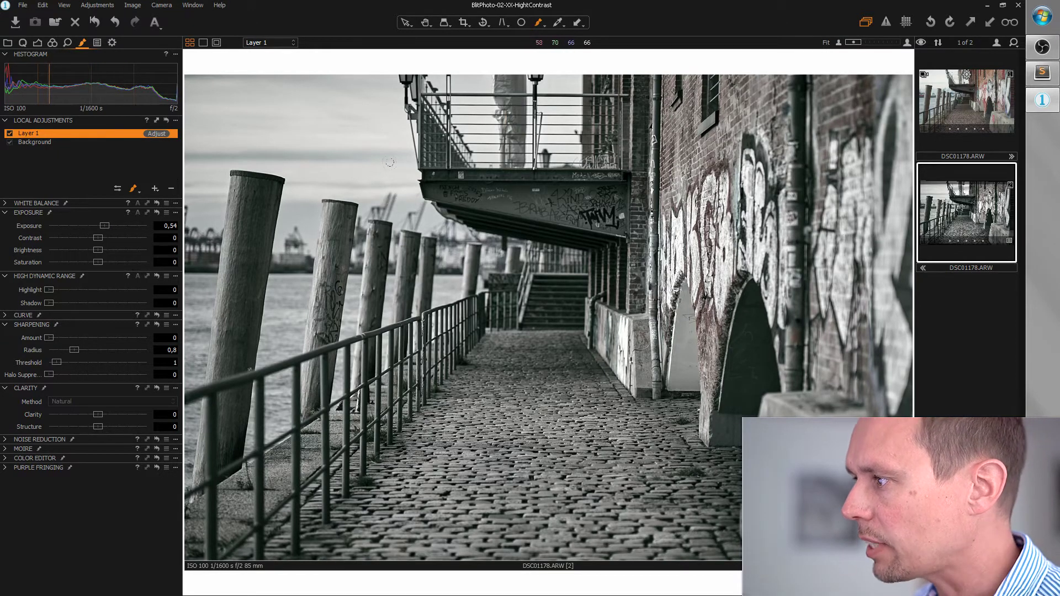
Step: Brush a mask along the dark underside of the balcony on a new local adjustment layer and set its exposure to 4
{"action": "left_click", "coordinate": [155, 190]}
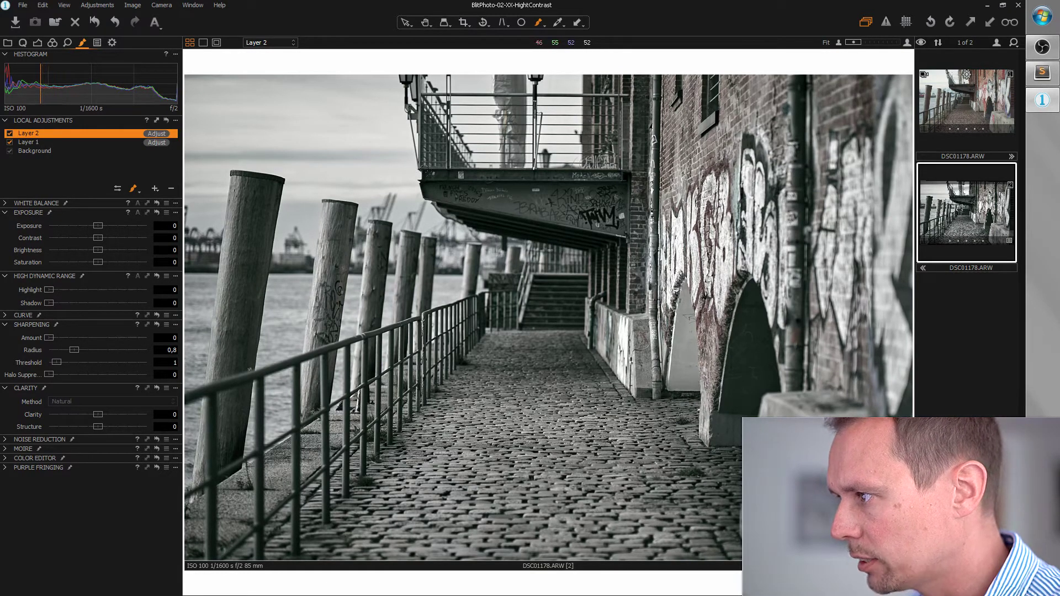
{"action": "right_click", "coordinate": [424, 168]}
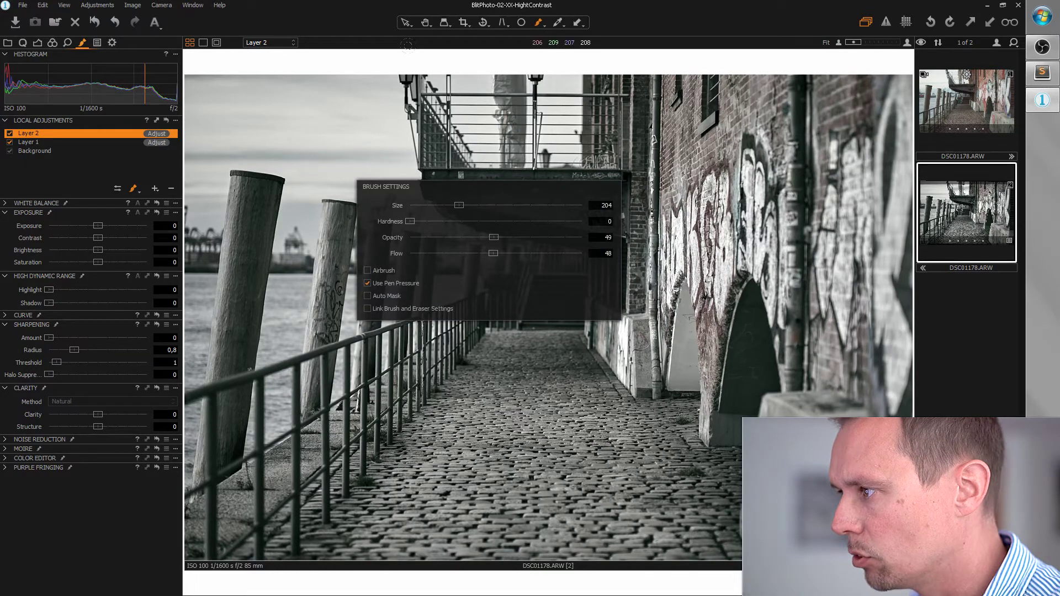
{"action": "left_click", "coordinate": [431, 172]}
{"action": "right_click", "coordinate": [435, 172]}
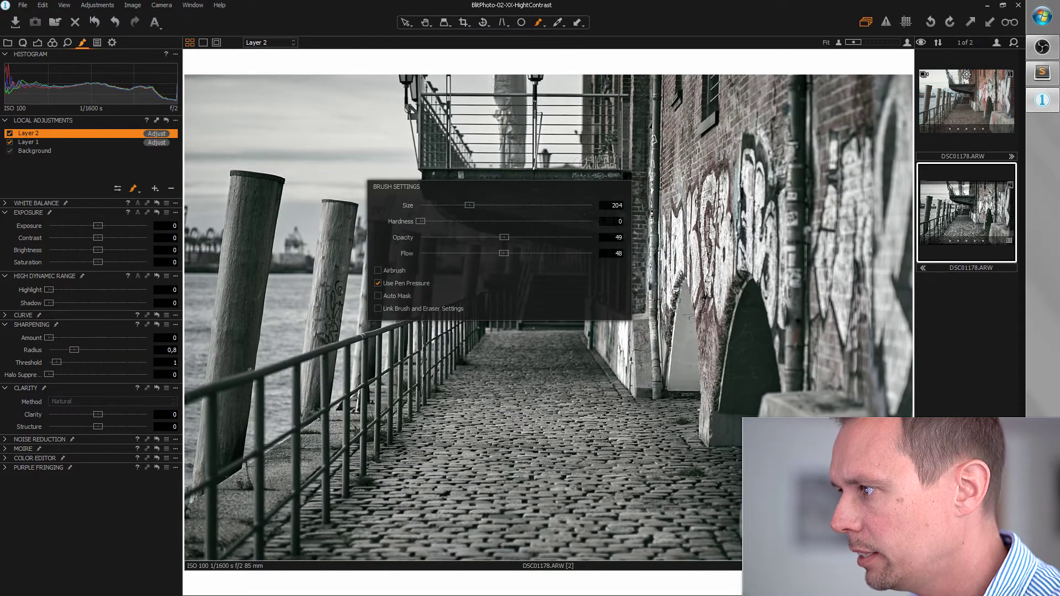
{"action": "left_click", "coordinate": [433, 103]}
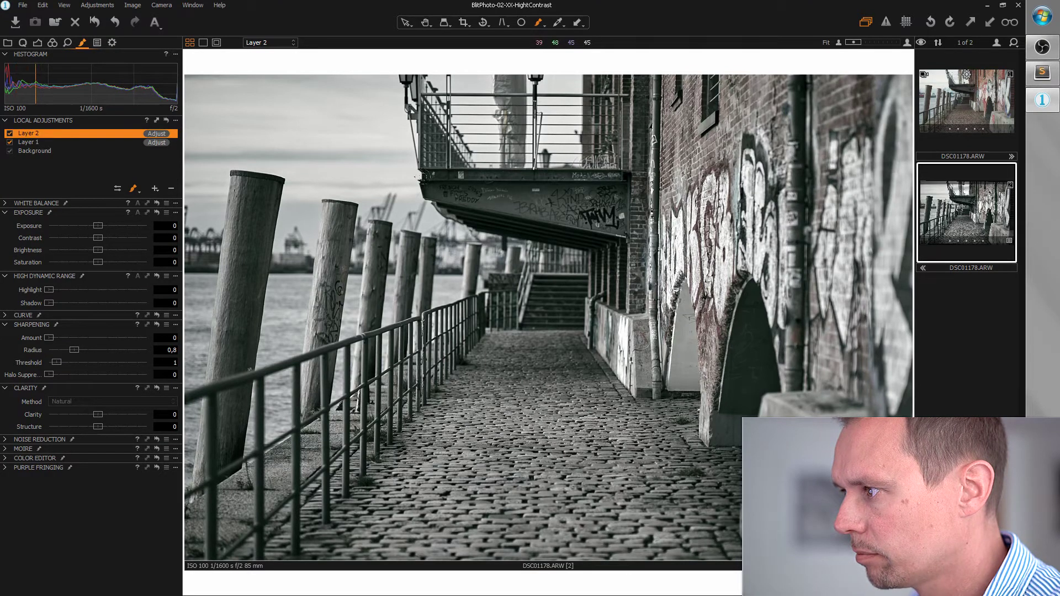
{"action": "mouse_move", "coordinate": [423, 177]}
{"action": "left_mouse_down"}
{"action": "mouse_move", "coordinate": [618, 202]}
{"action": "mouse_move", "coordinate": [595, 209]}
{"action": "left_mouse_up"}
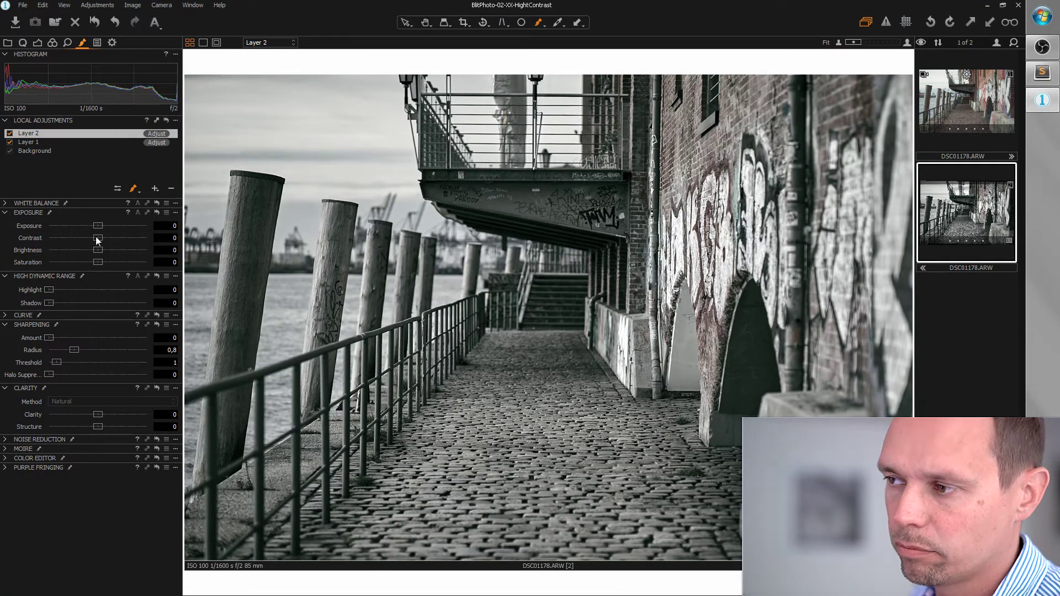
{"action": "left_click_drag", "start_coordinate": [98, 225], "coordinate": [154, 226]}
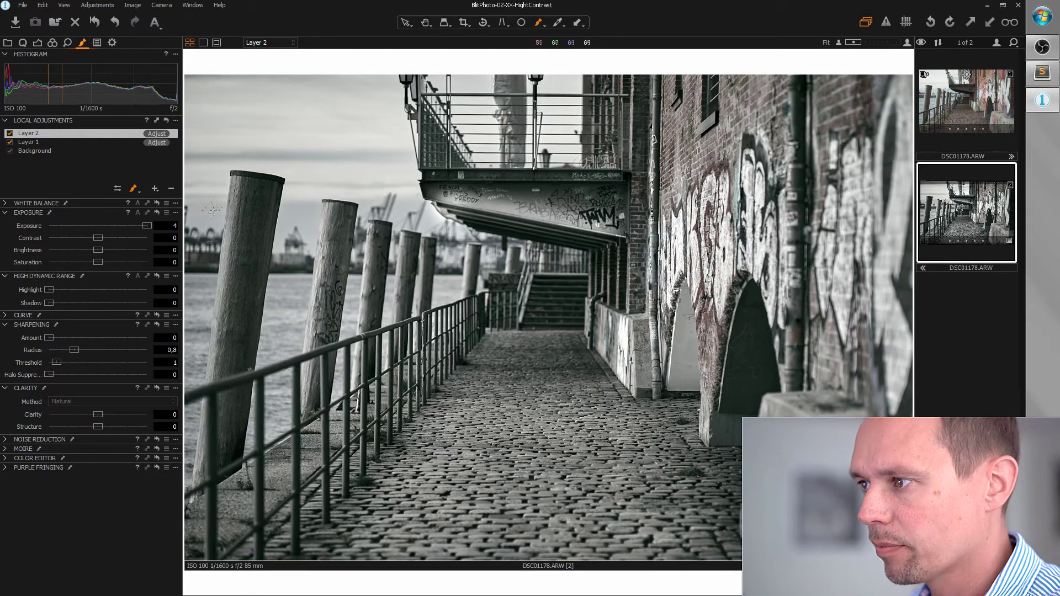
Step: Add another local adjustment layer with exposure 4 and brush down the nearest wooden post to brighten it
{"action": "left_click", "coordinate": [155, 190]}
{"action": "right_click", "coordinate": [281, 184]}
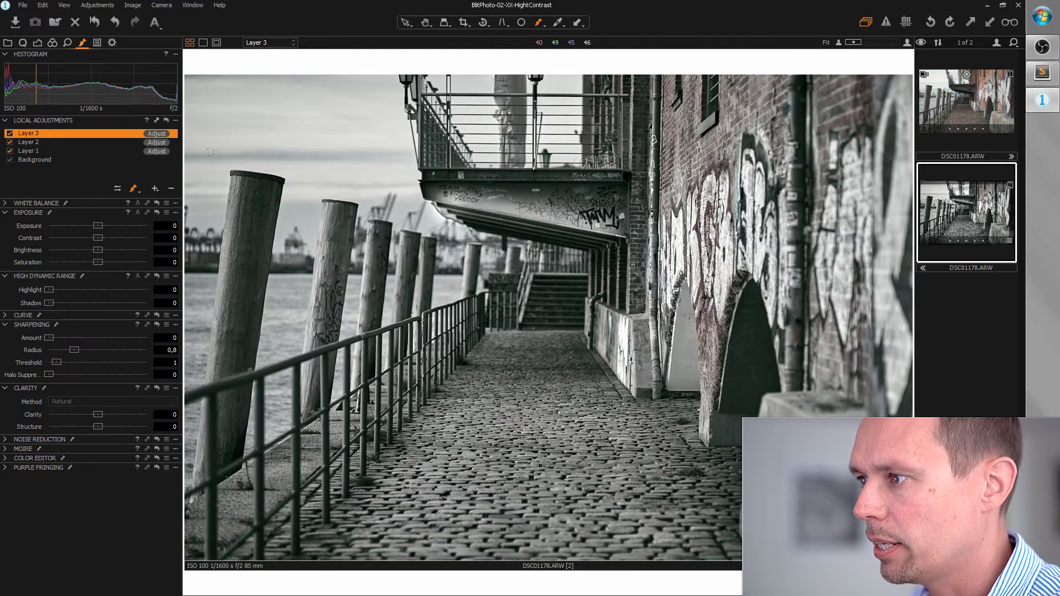
{"action": "right_click", "coordinate": [221, 158]}
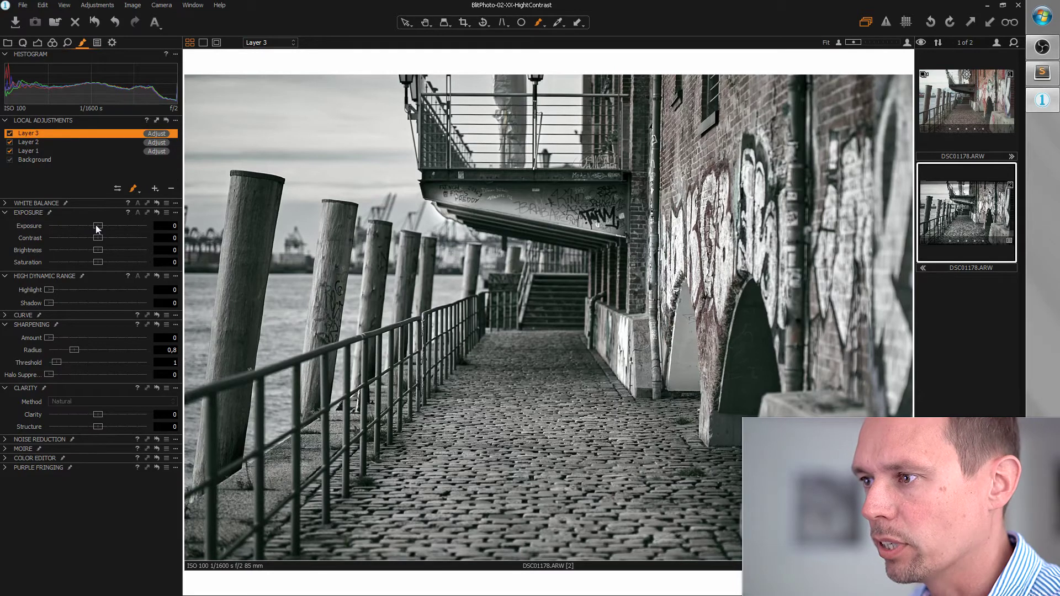
{"action": "left_click_drag", "start_coordinate": [95, 224], "coordinate": [167, 226]}
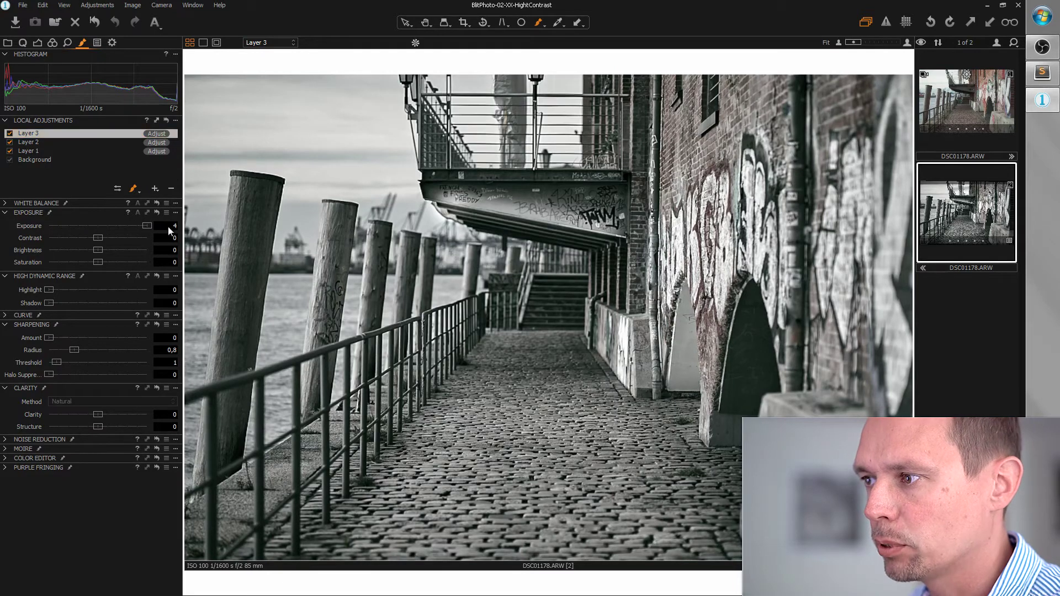
{"action": "right_click", "coordinate": [216, 169]}
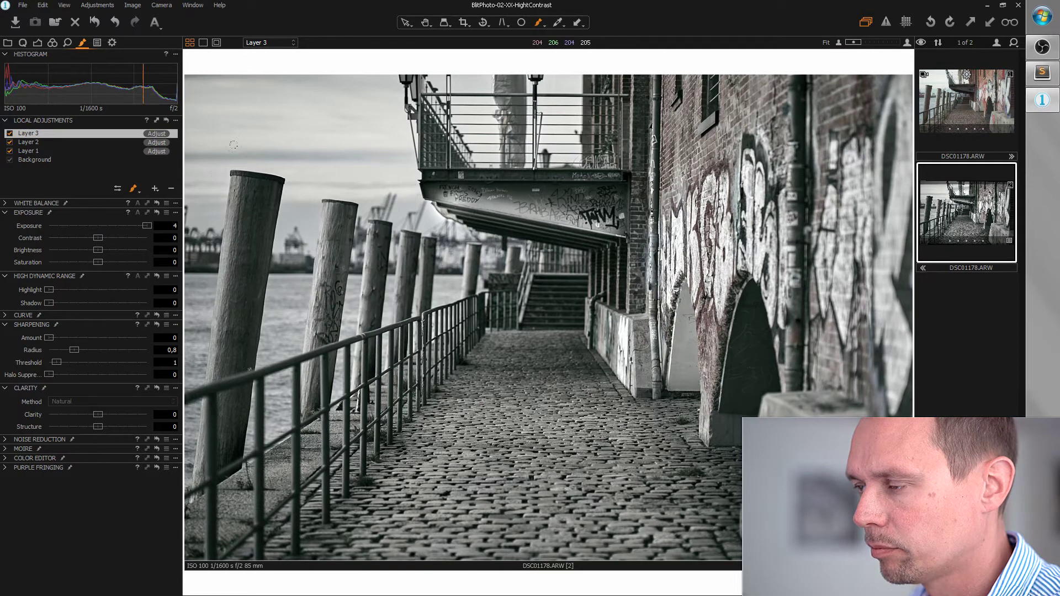
{"action": "left_click", "coordinate": [219, 172]}
{"action": "left_click_drag", "start_coordinate": [220, 173], "coordinate": [203, 367]}
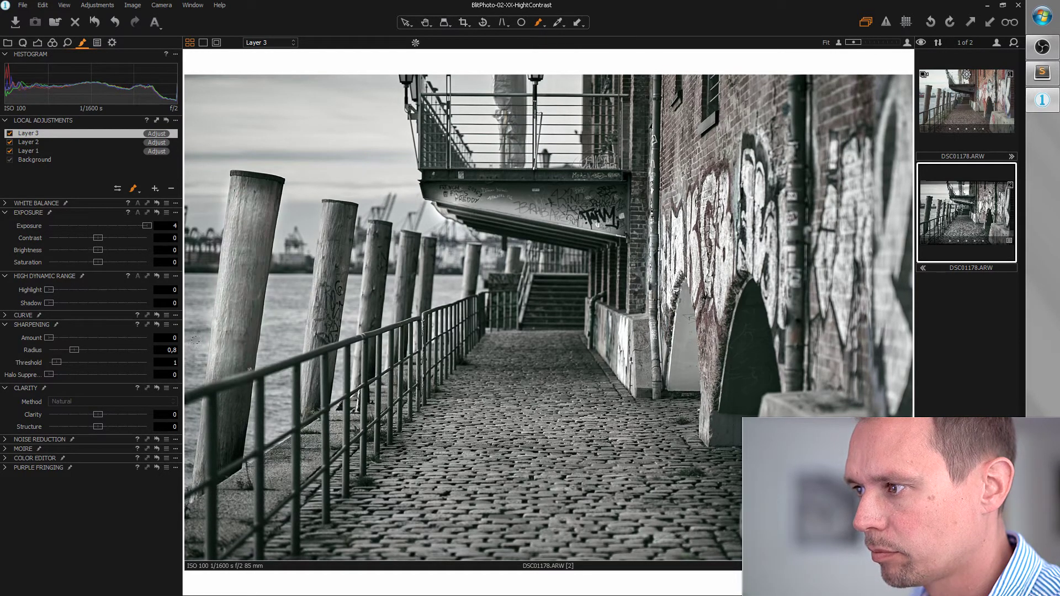
Step: Brush the wooden posts farther back on the same layer and reduce the layer's exposure to 2,02
{"action": "right_click", "coordinate": [307, 190]}
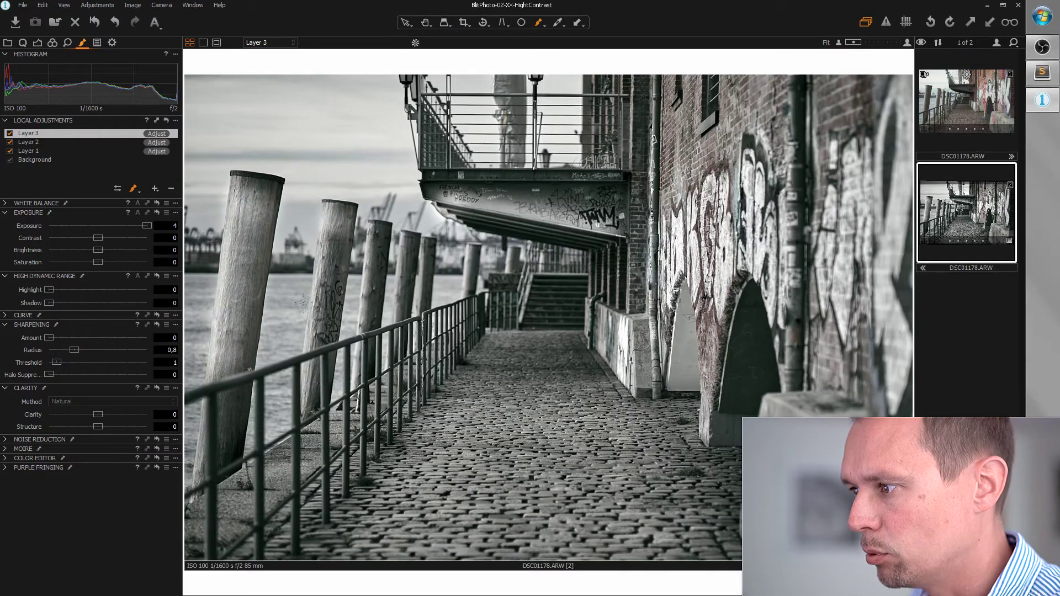
{"action": "left_click_drag", "start_coordinate": [338, 217], "coordinate": [324, 328]}
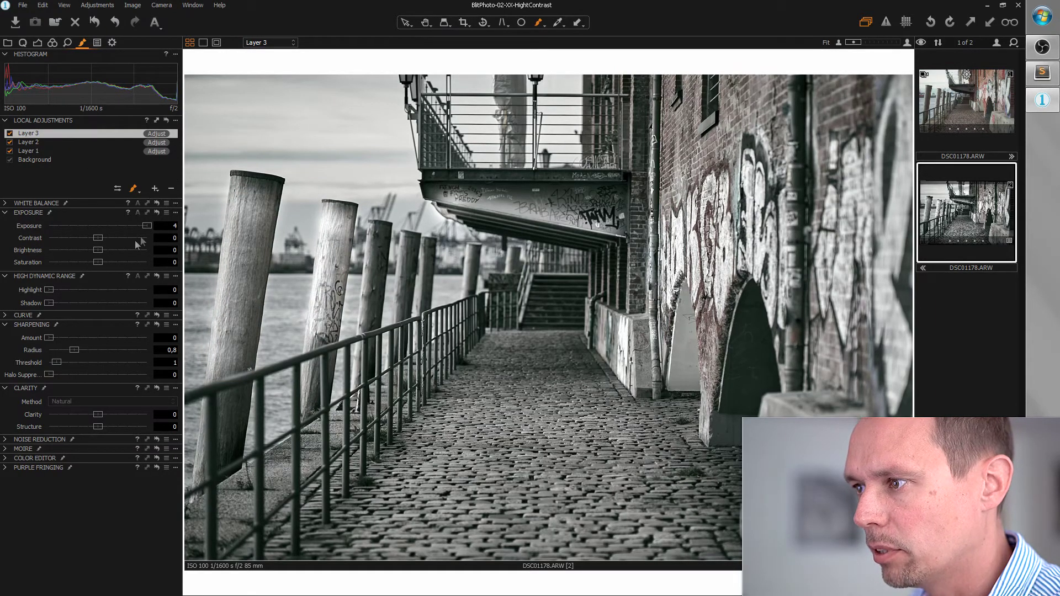
{"action": "left_click_drag", "start_coordinate": [147, 226], "coordinate": [121, 227]}
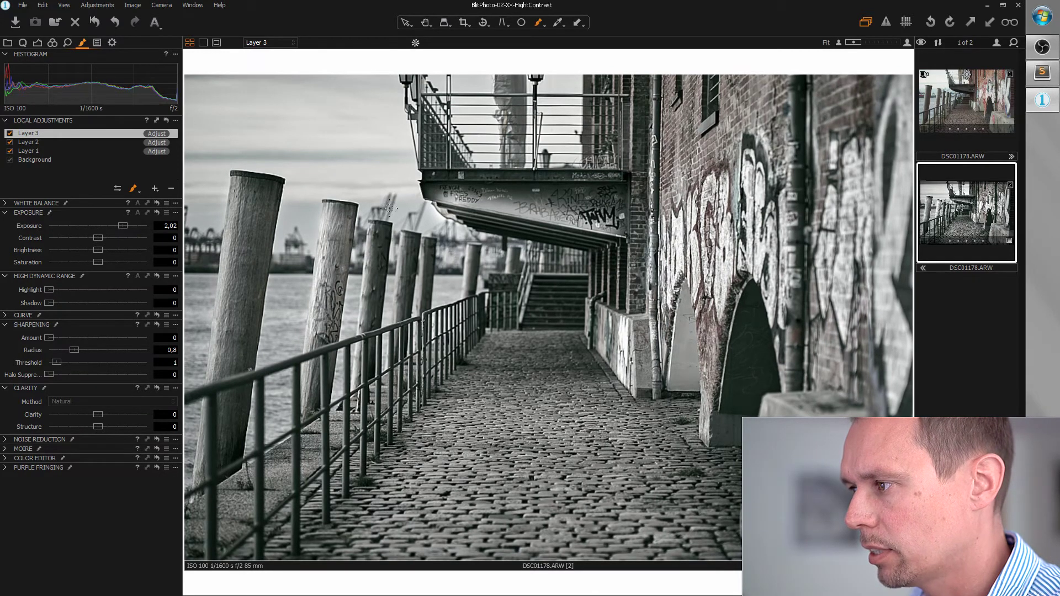
{"action": "right_click", "coordinate": [351, 214]}
{"action": "left_click_drag", "start_coordinate": [373, 237], "coordinate": [362, 236]}
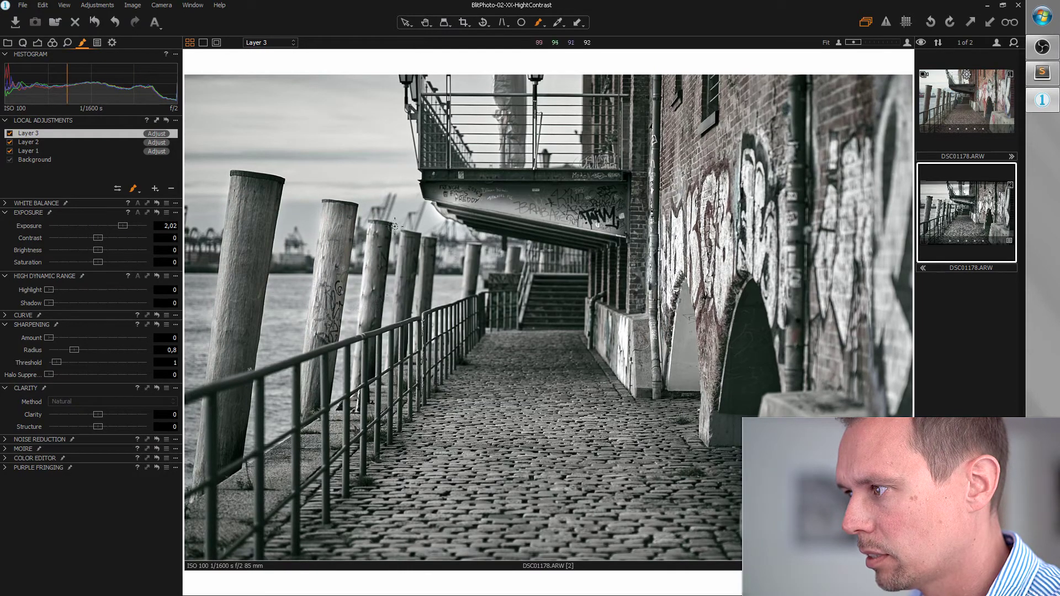
{"action": "left_click_drag", "start_coordinate": [398, 227], "coordinate": [395, 286]}
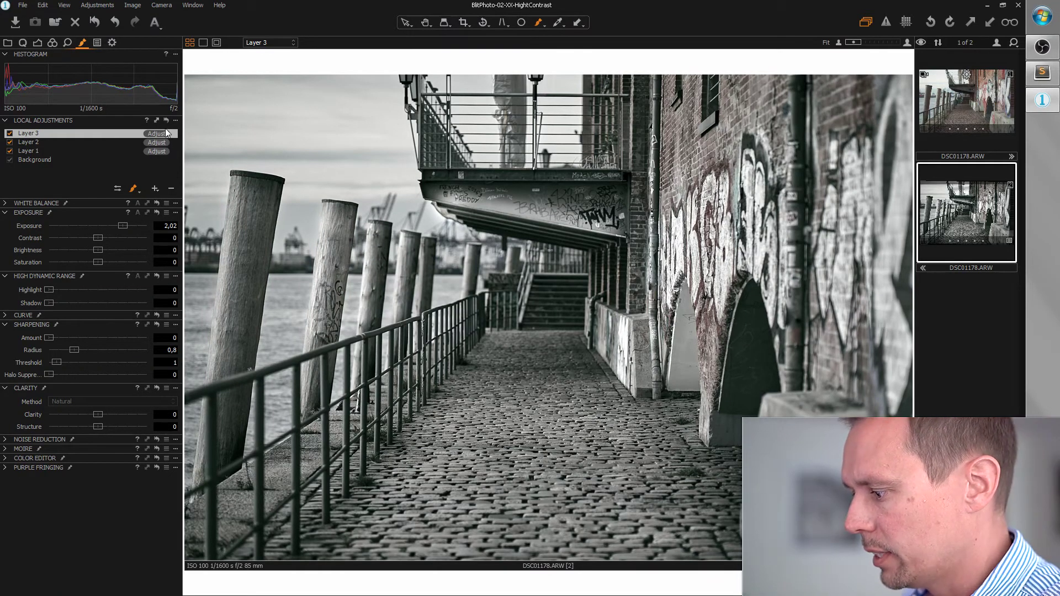
Step: Brush over the nearest wooden post again to strengthen its brightening, and check the layer's mask
{"action": "right_click", "coordinate": [215, 170]}
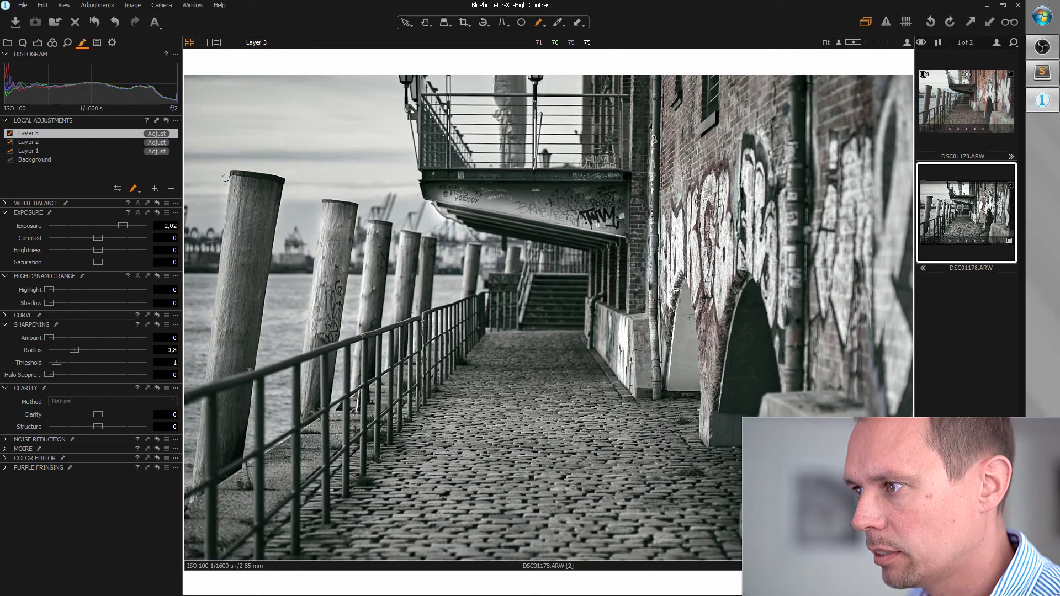
{"action": "right_click", "coordinate": [226, 176]}
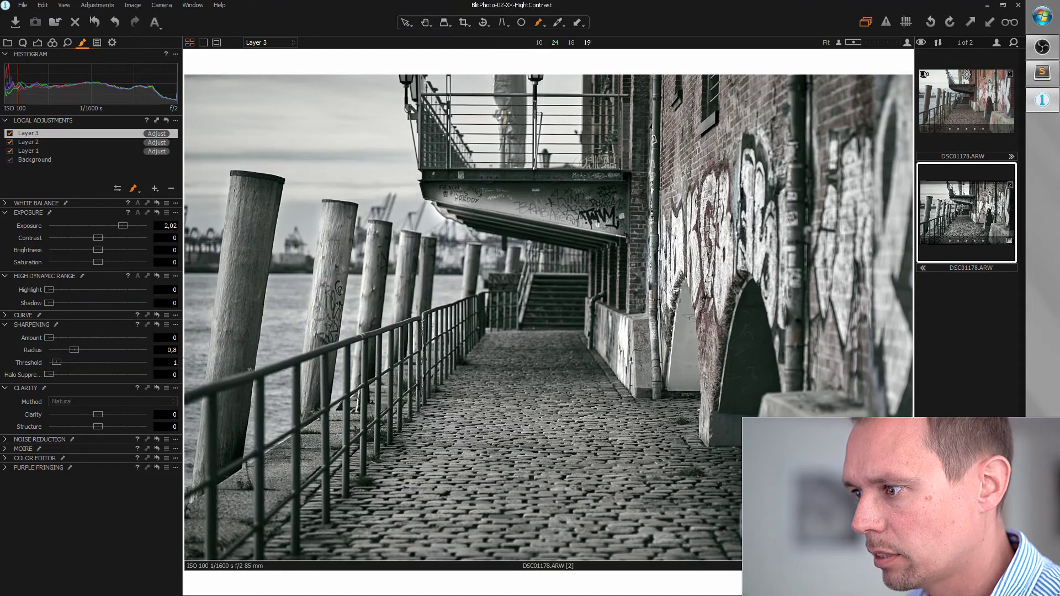
{"action": "right_click", "coordinate": [195, 324]}
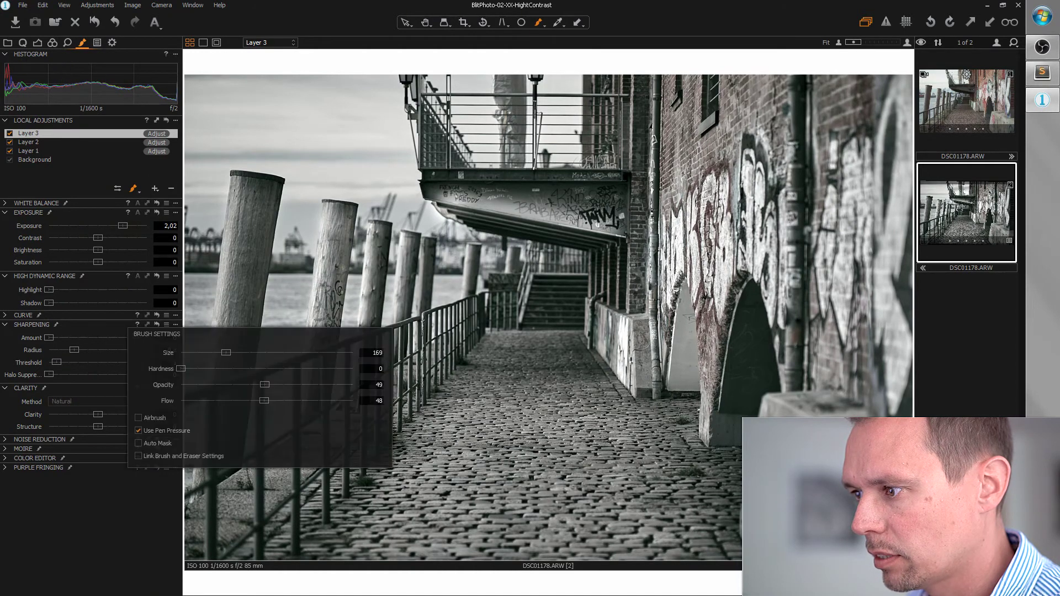
{"action": "left_click_drag", "start_coordinate": [227, 345], "coordinate": [244, 193]}
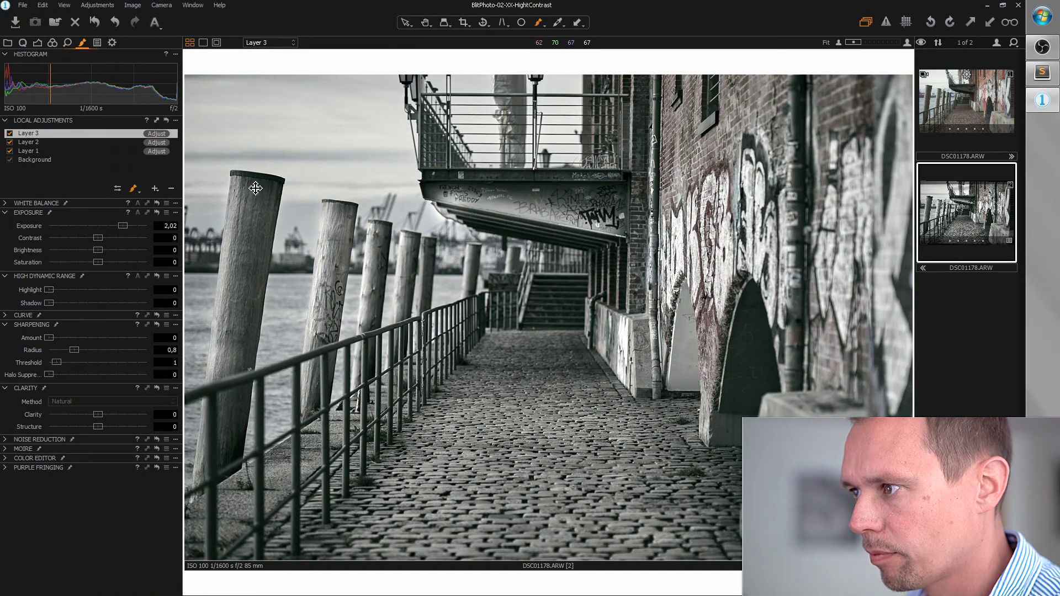
{"action": "key", "text": "m"}
{"action": "key", "text": "m"}
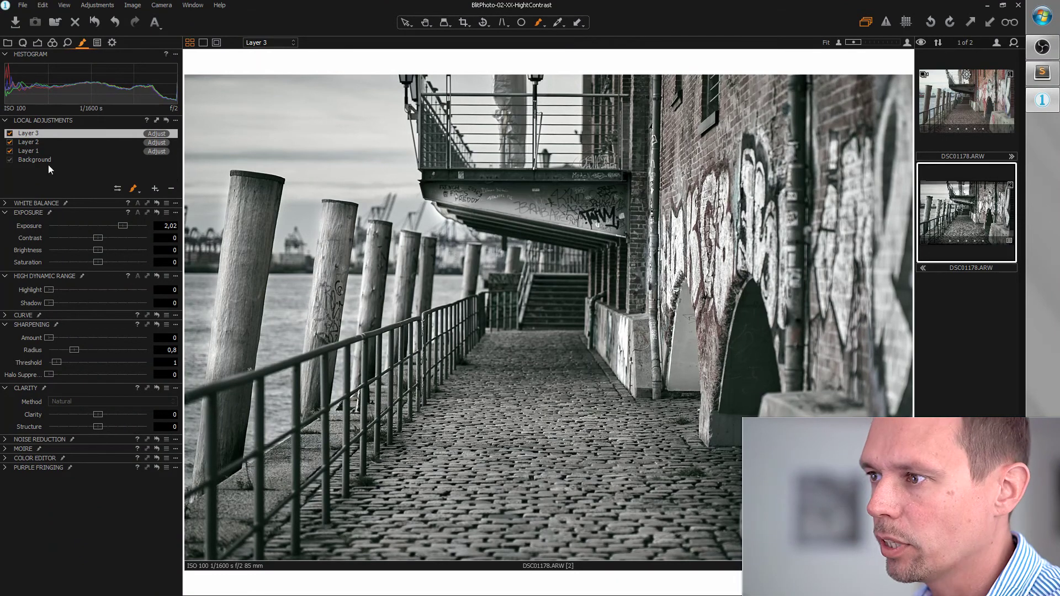
Step: Brush a mask over the lower graffiti wall around the arches on a new local adjustment layer and set its exposure to 2,07
{"action": "left_click", "coordinate": [154, 189]}
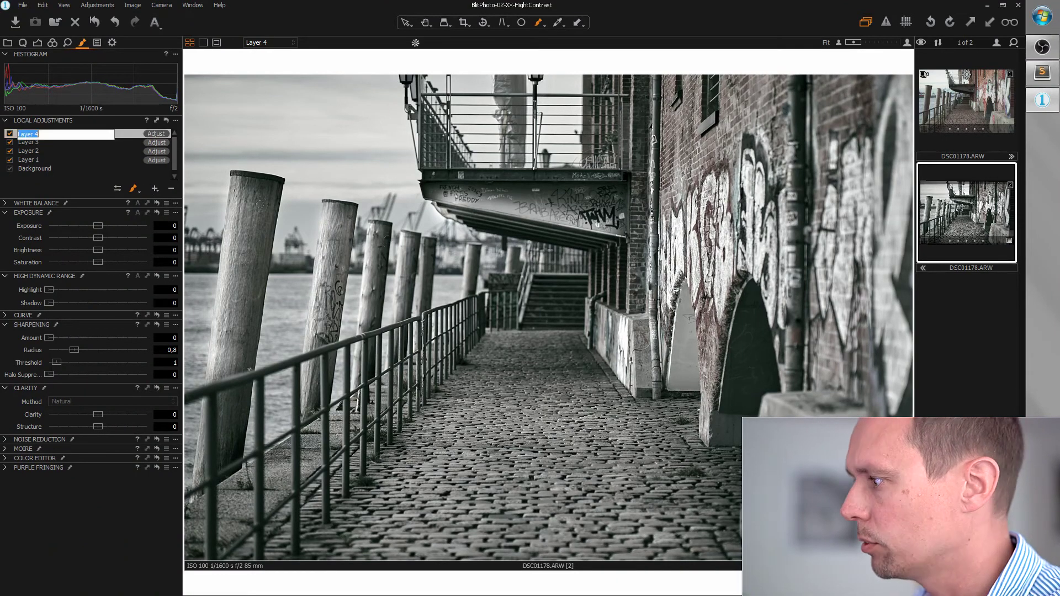
{"action": "key", "text": "Return"}
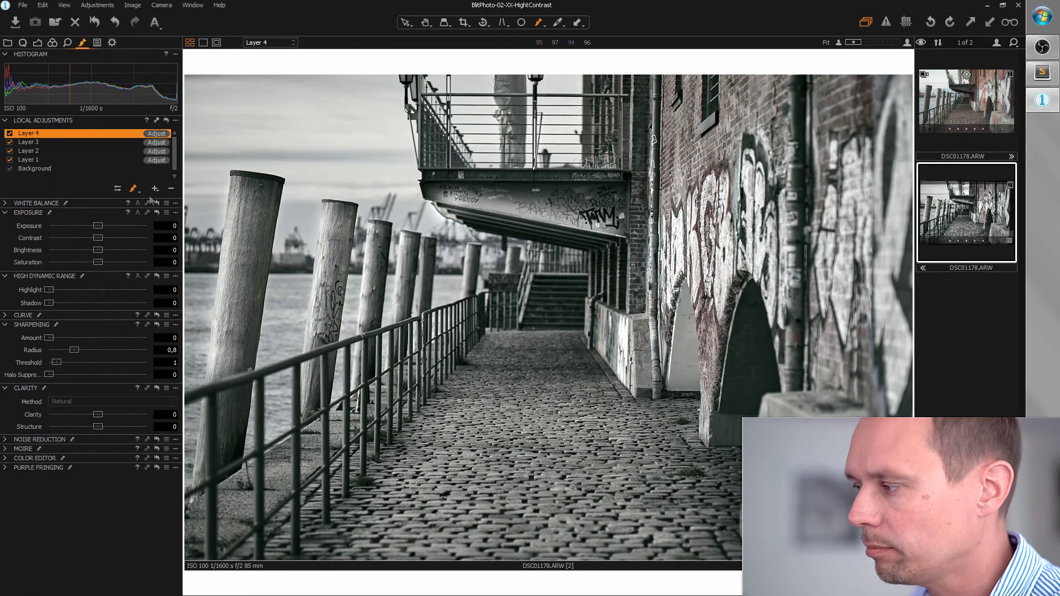
{"action": "right_click", "coordinate": [749, 287]}
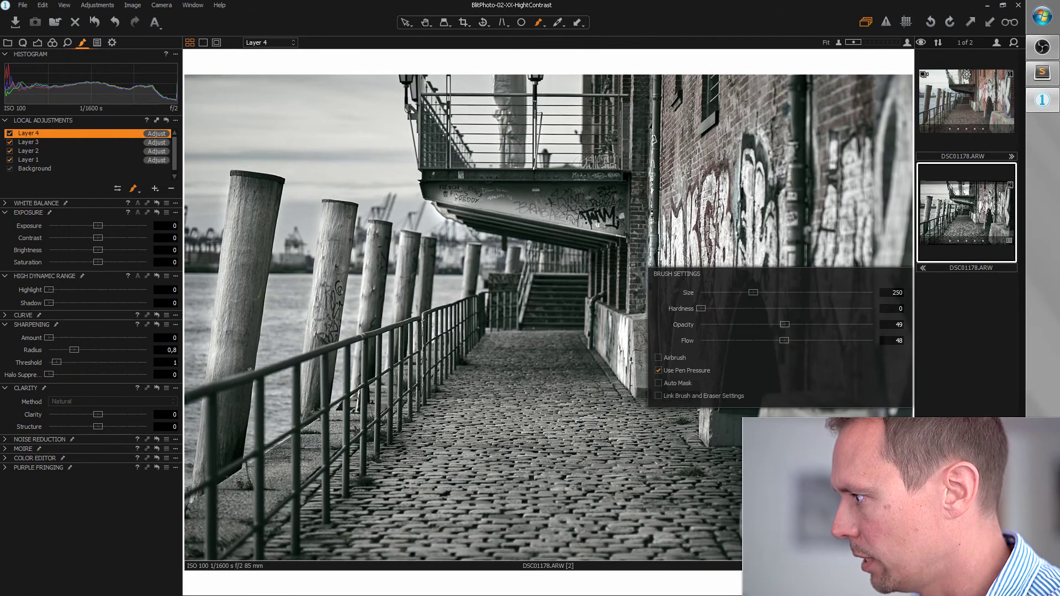
{"action": "right_click", "coordinate": [587, 270]}
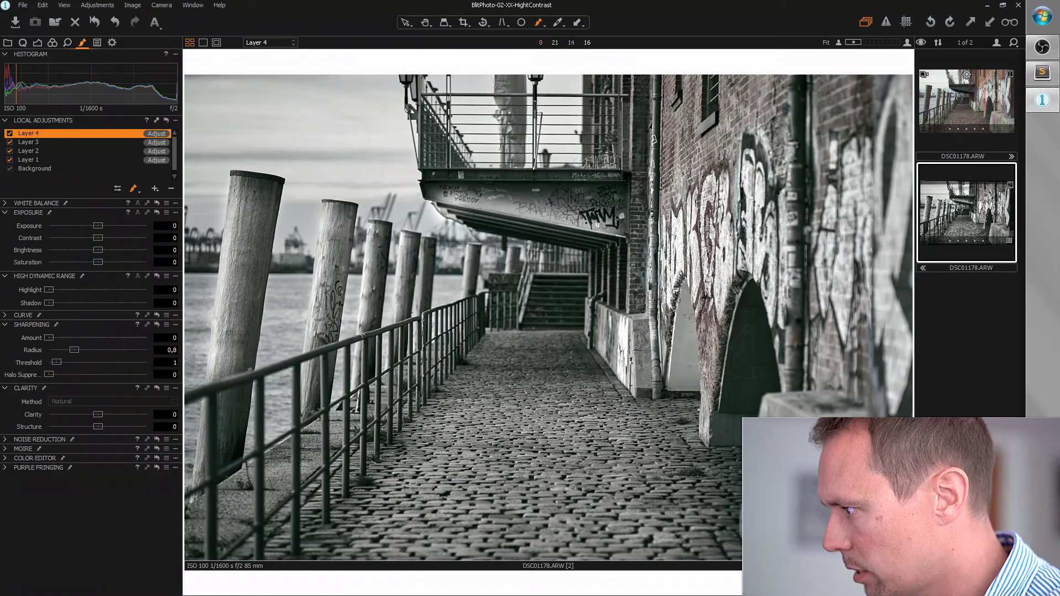
{"action": "left_click_drag", "start_coordinate": [680, 391], "coordinate": [671, 398]}
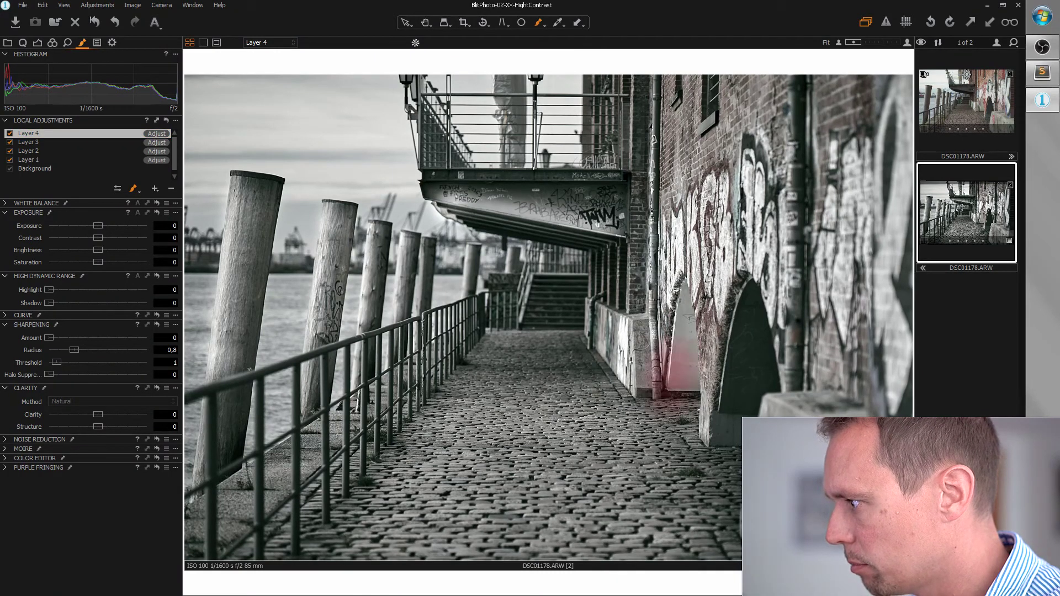
{"action": "mouse_move", "coordinate": [678, 326]}
{"action": "left_mouse_down"}
{"action": "mouse_move", "coordinate": [682, 298]}
{"action": "mouse_move", "coordinate": [690, 337]}
{"action": "left_mouse_up"}
{"action": "mouse_move", "coordinate": [679, 405]}
{"action": "left_mouse_down"}
{"action": "mouse_move", "coordinate": [686, 339]}
{"action": "mouse_move", "coordinate": [738, 304]}
{"action": "left_mouse_up"}
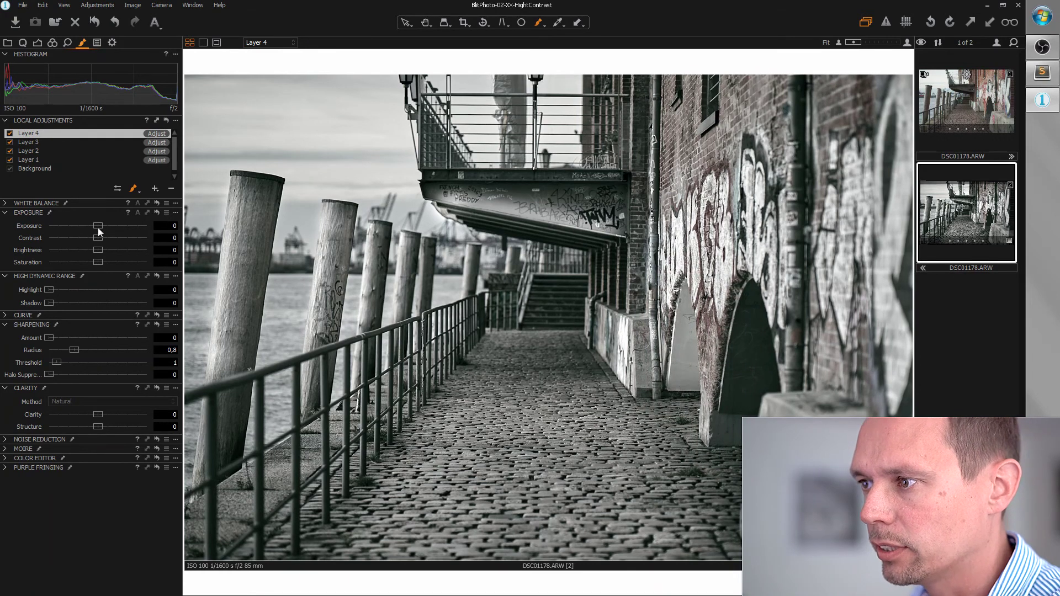
{"action": "left_click_drag", "start_coordinate": [99, 227], "coordinate": [123, 223]}
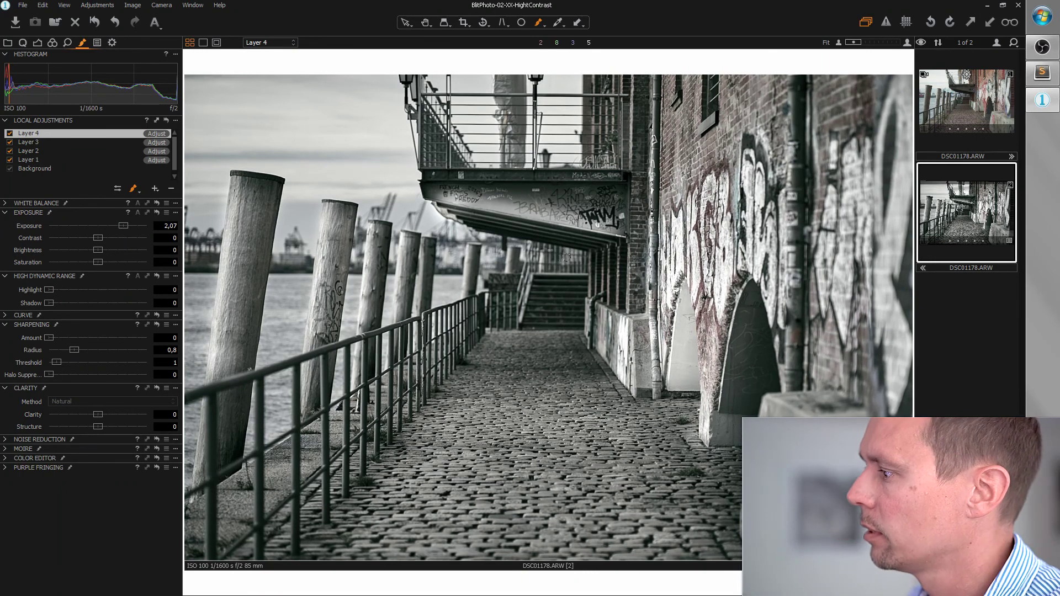
Step: Compare the edited variant with the original color variant of the photo and return to the edited one
{"action": "left_click", "coordinate": [405, 24]}
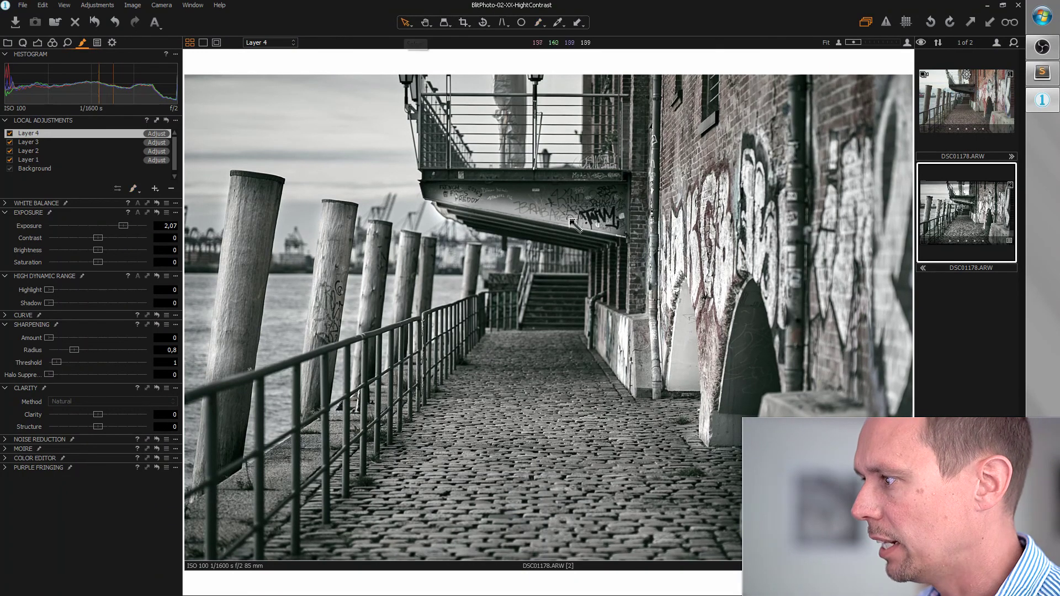
{"action": "left_click", "coordinate": [967, 115]}
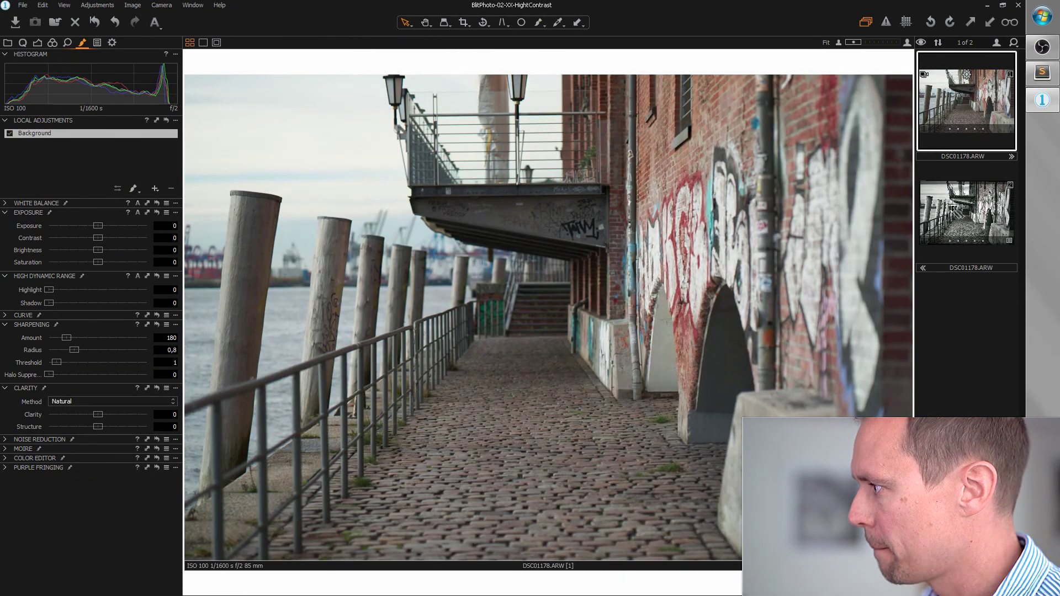
{"action": "left_click", "coordinate": [964, 214]}
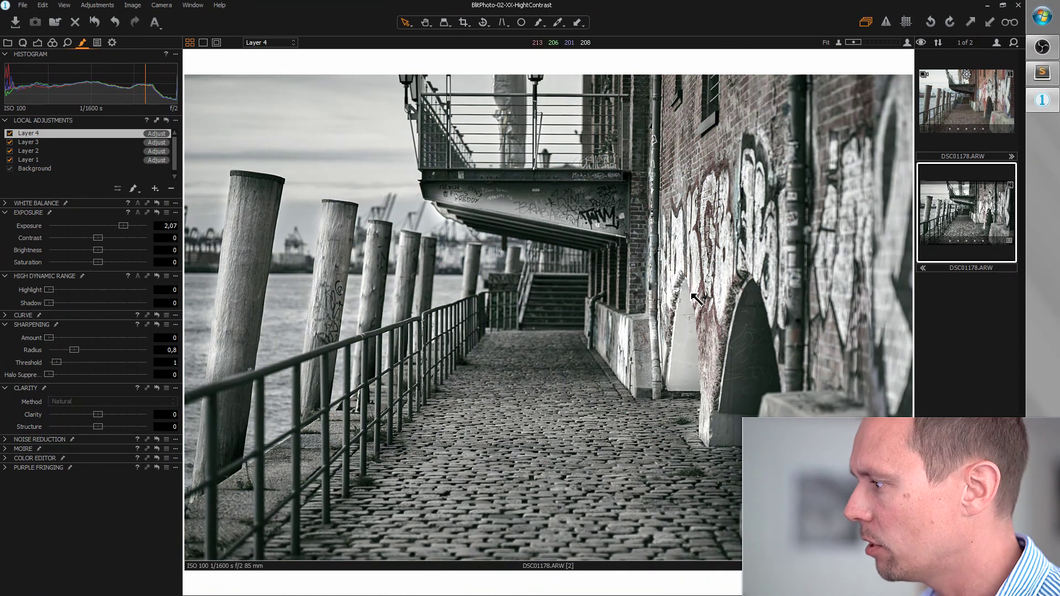